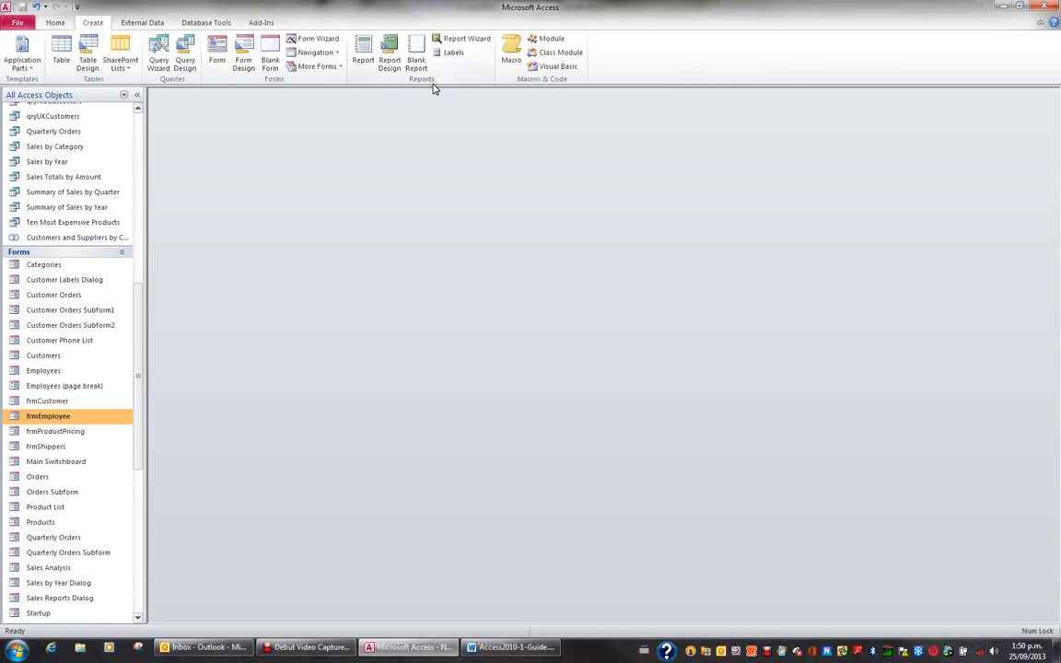
# Start a Report Wizard report on the Products table with the fields ProductID, ProductName, QuantityPerUnit and UnitPrice.
pyautogui.click(478, 42)
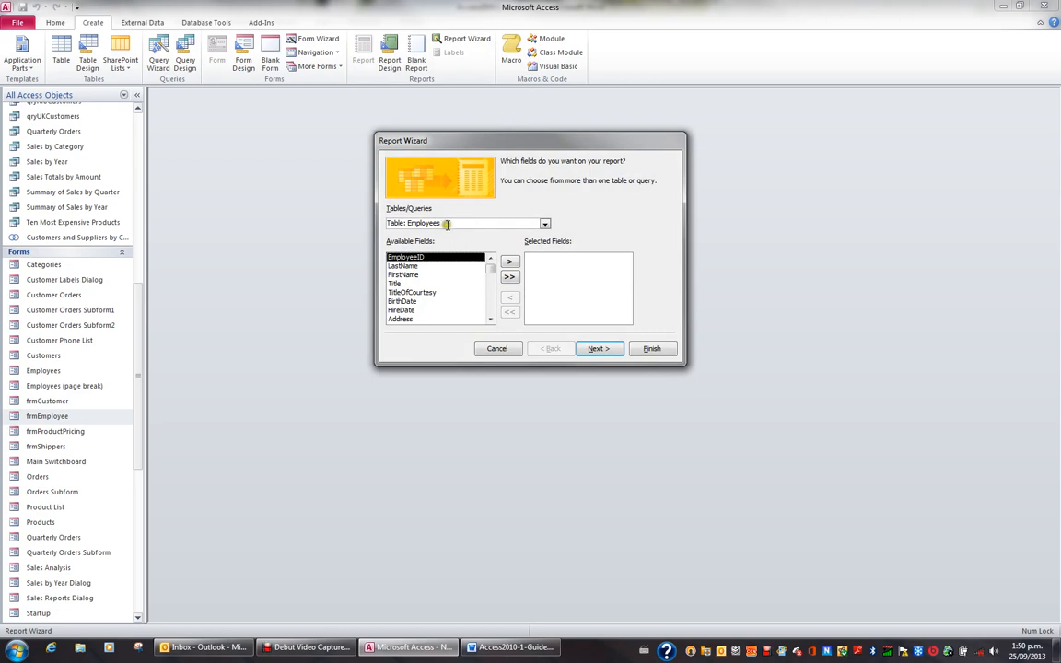
pyautogui.click(545, 224)
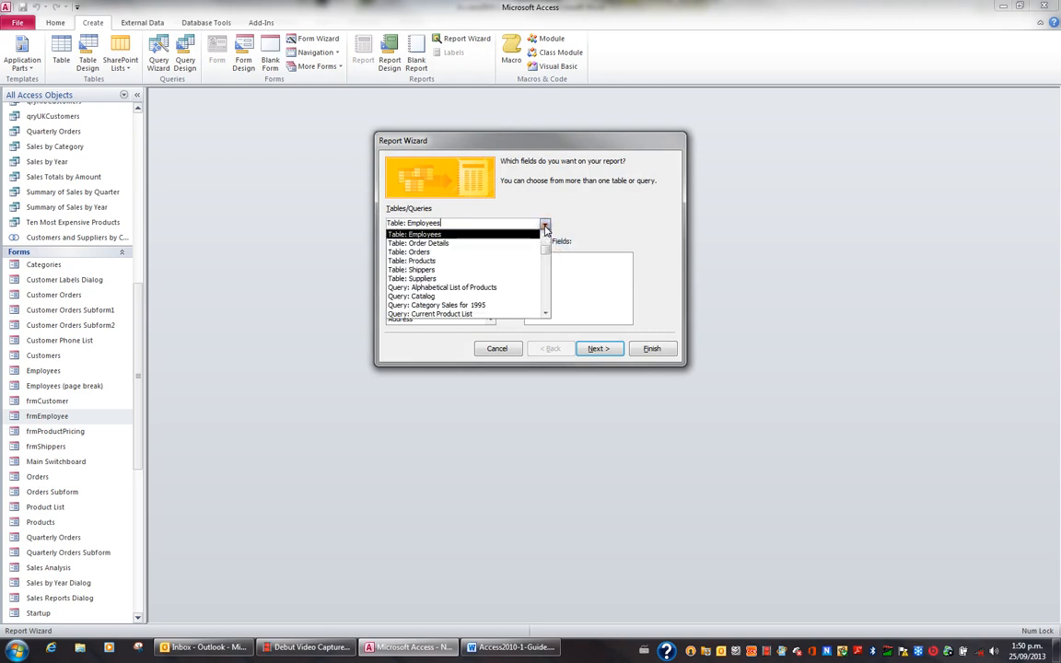
pyautogui.click(487, 262)
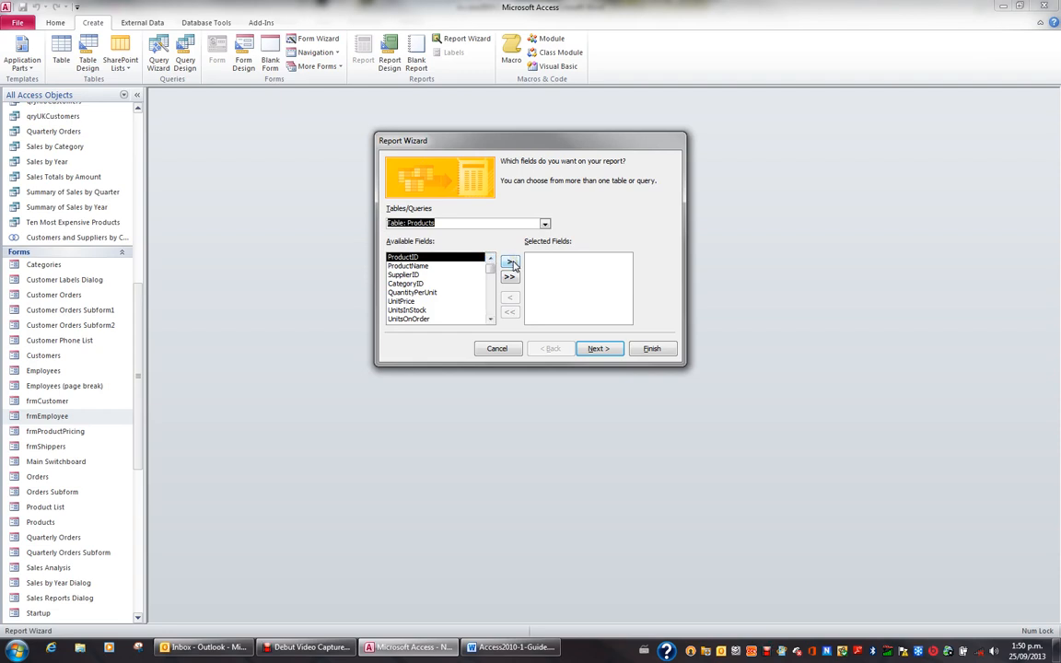
pyautogui.click(510, 264)
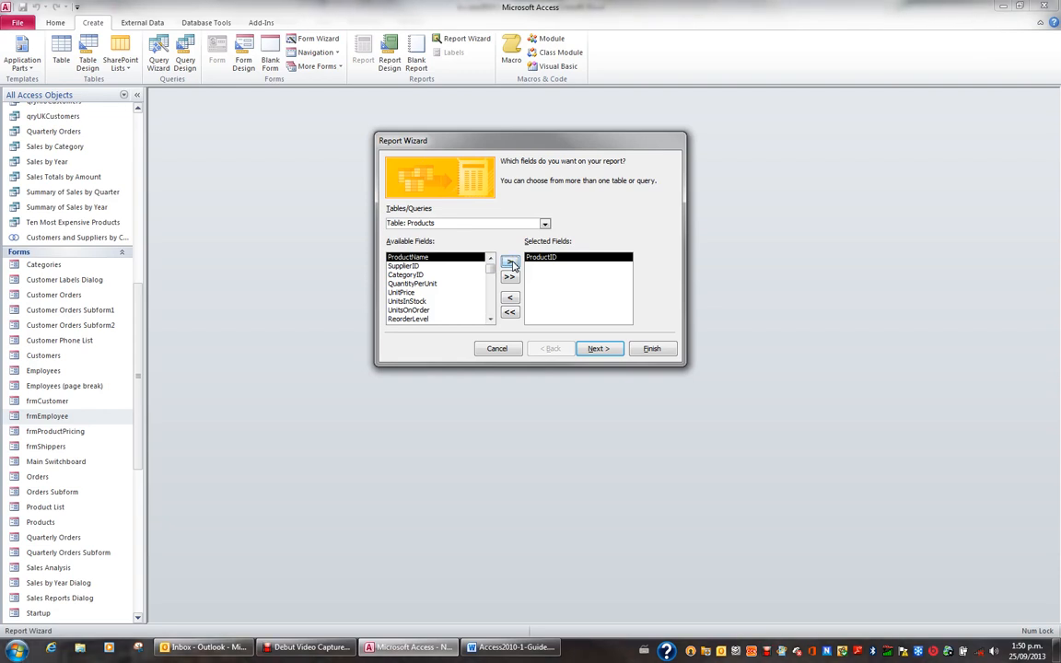
pyautogui.click(511, 264)
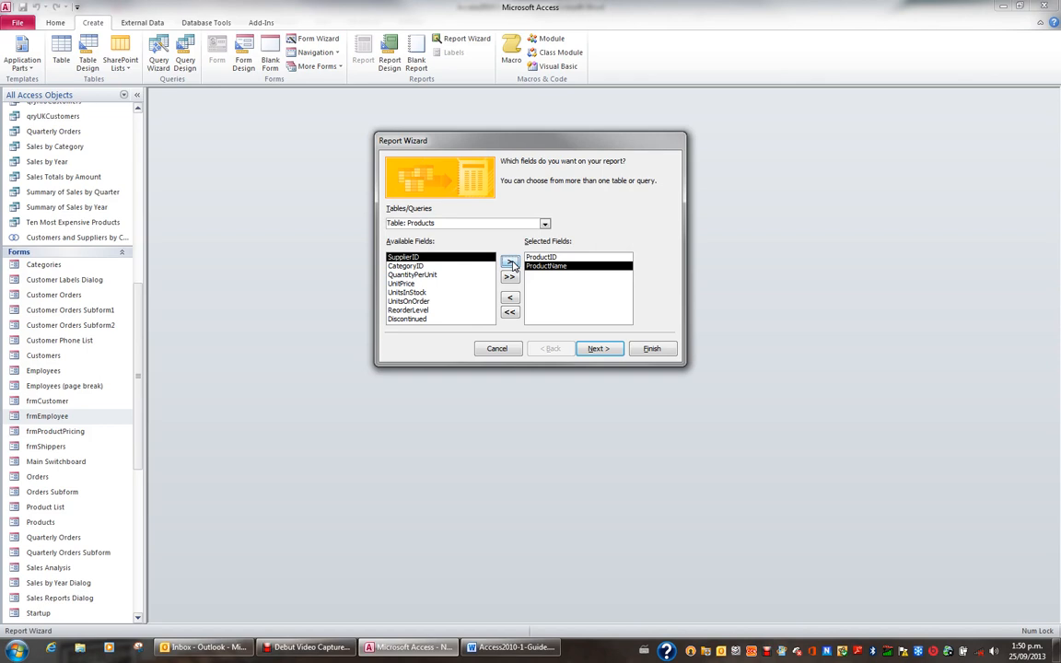
pyautogui.click(433, 275)
pyautogui.click(510, 263)
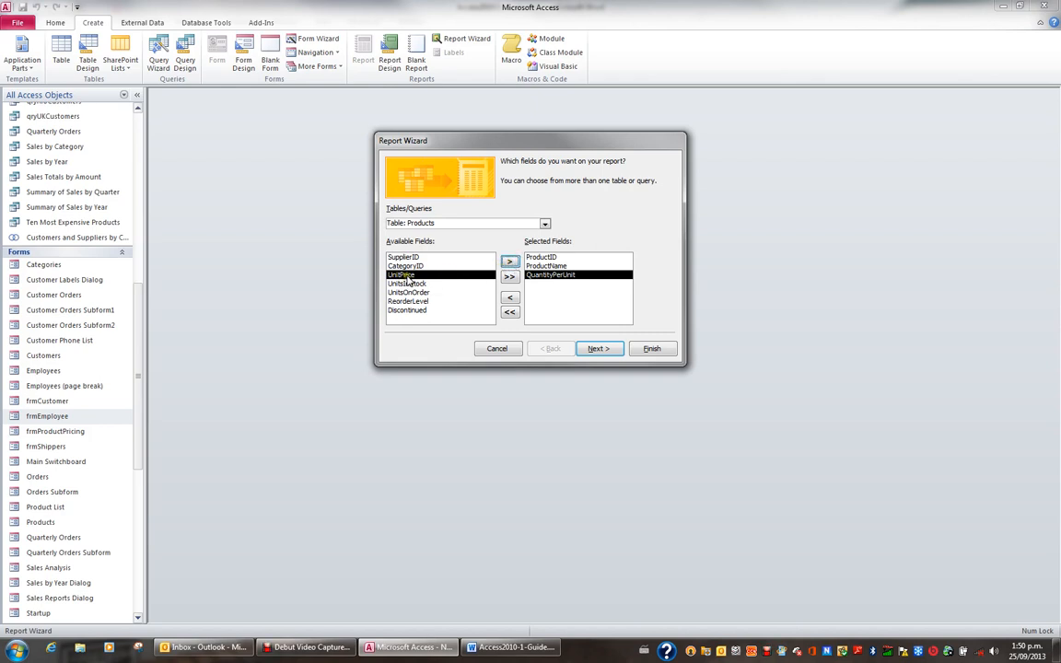
pyautogui.click(510, 264)
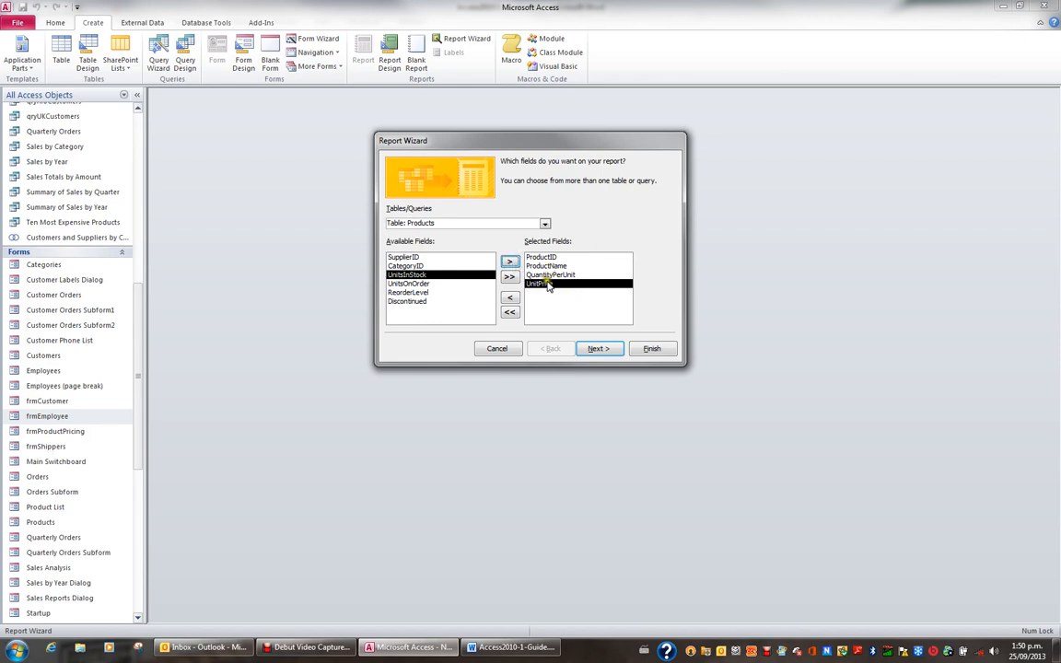
pyautogui.click(598, 348)
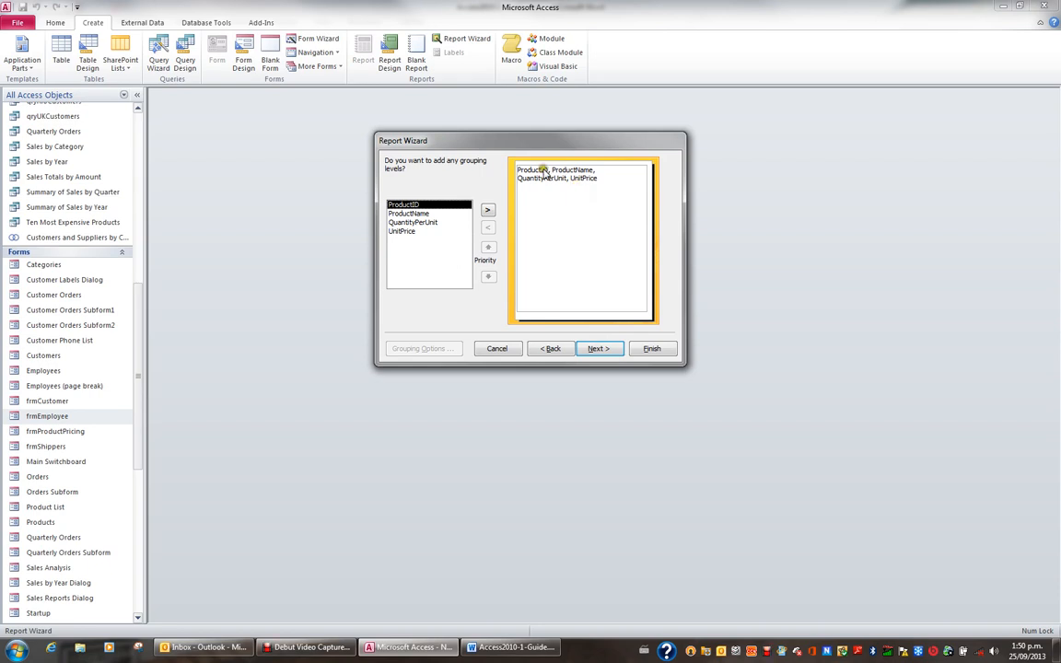
# Leave the report without grouping levels and sort its records by ProductID in ascending order.
pyautogui.click(614, 354)
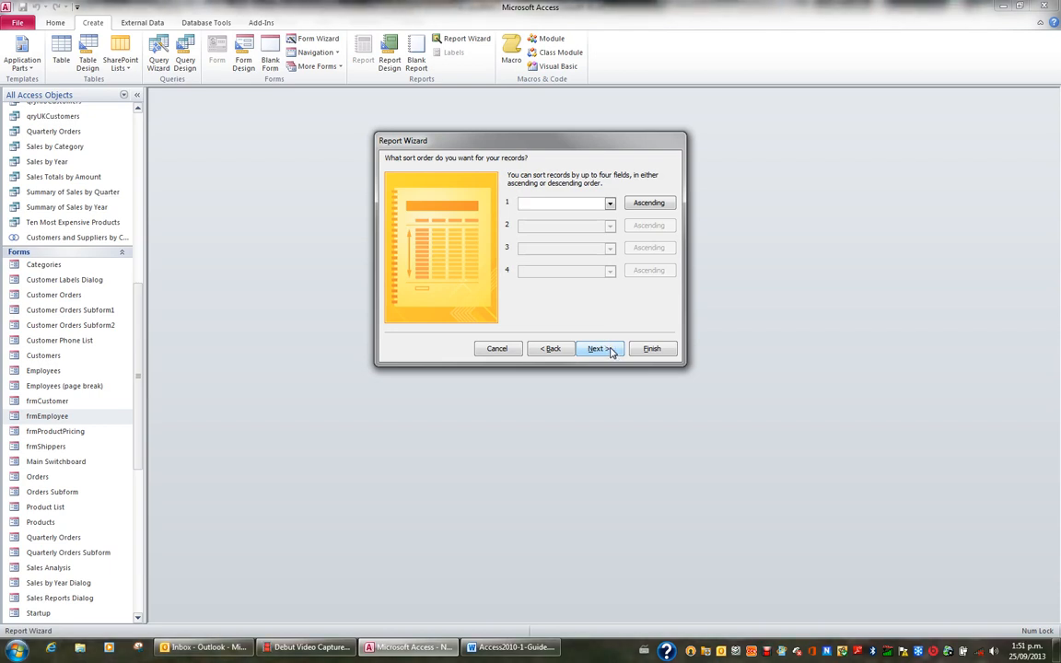
pyautogui.click(609, 351)
pyautogui.click(609, 203)
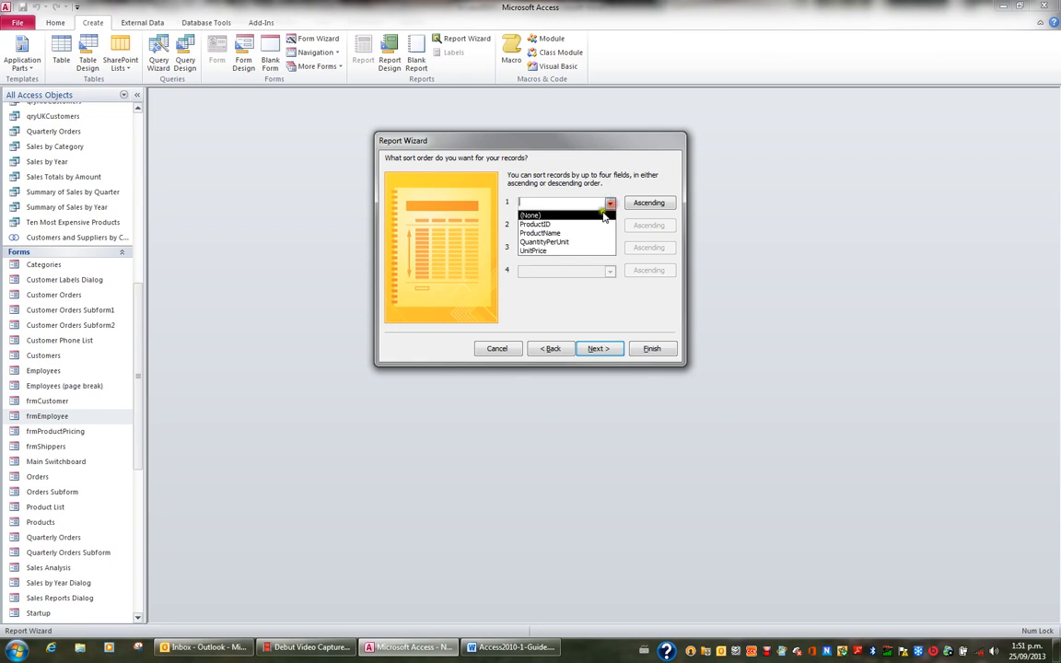
pyautogui.click(584, 223)
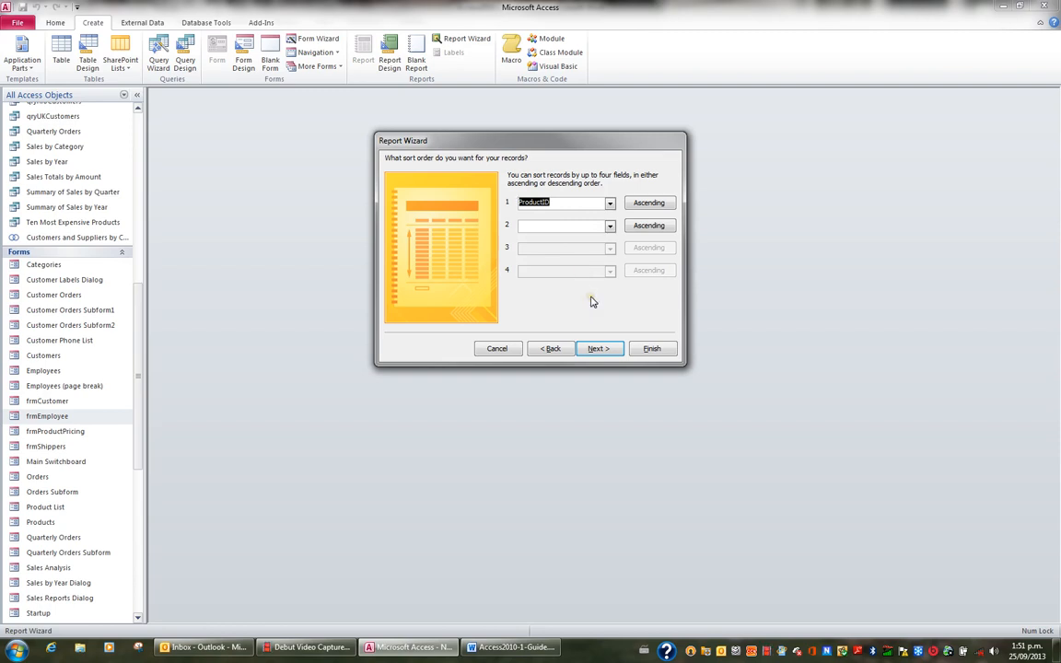
pyautogui.click(648, 204)
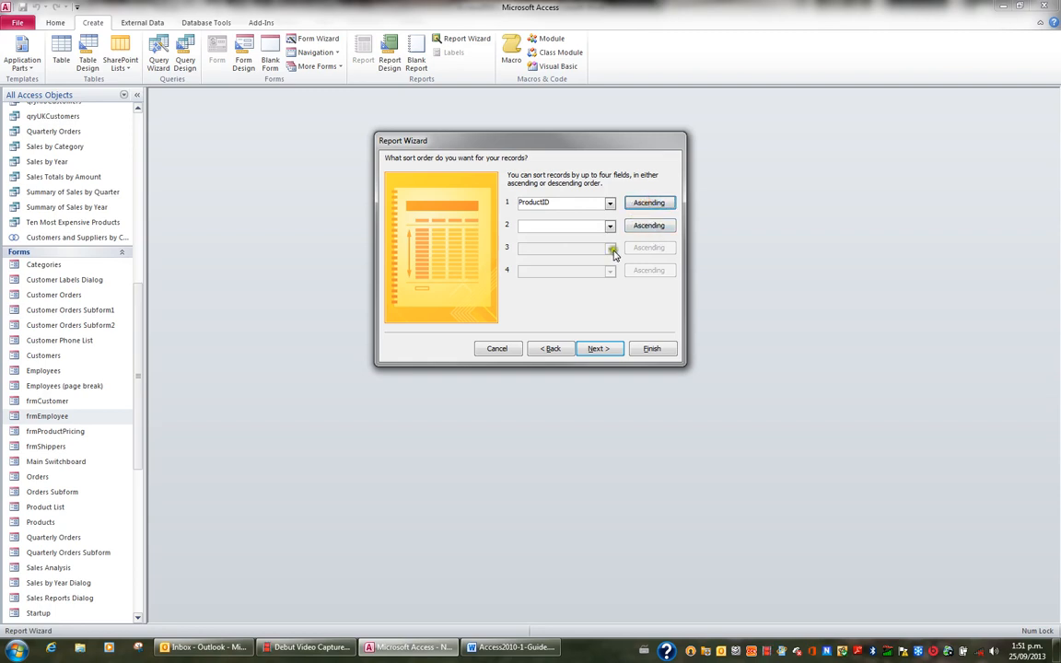
pyautogui.click(602, 350)
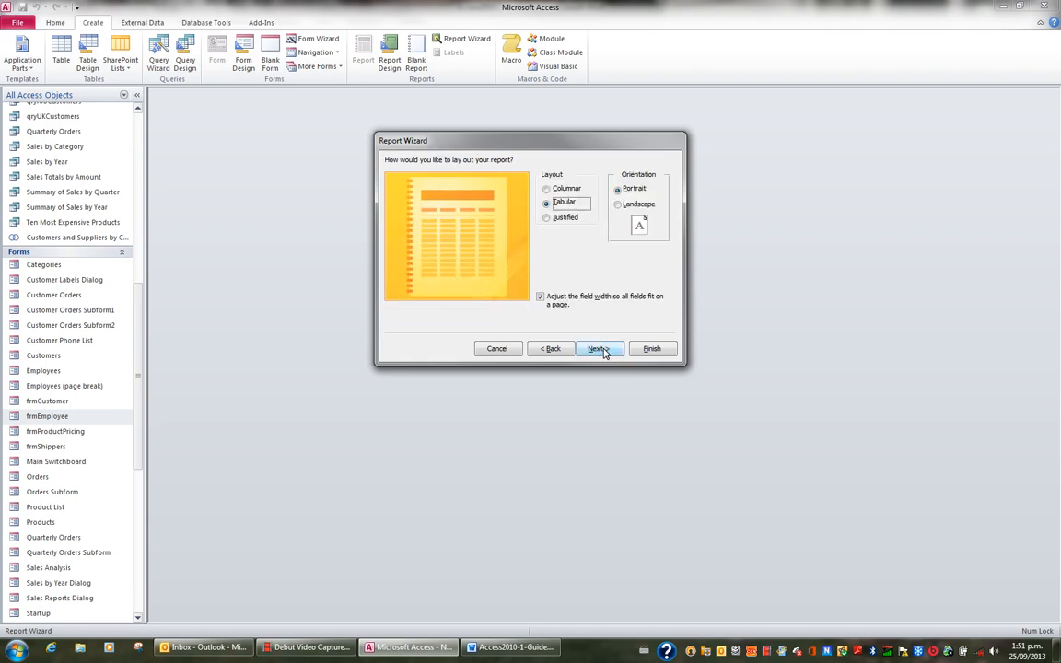
# Compare the Columnar, Tabular and Justified layouts, and accept the Tabular layout in Portrait orientation.
pyautogui.click(564, 189)
pyautogui.click(568, 204)
pyautogui.click(566, 217)
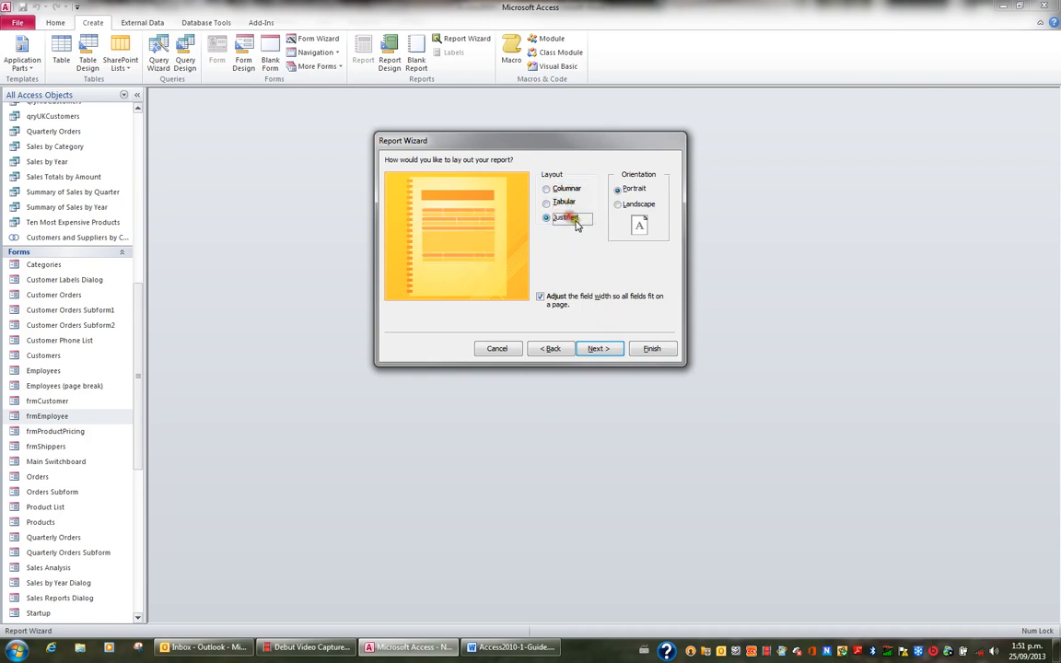
pyautogui.click(566, 204)
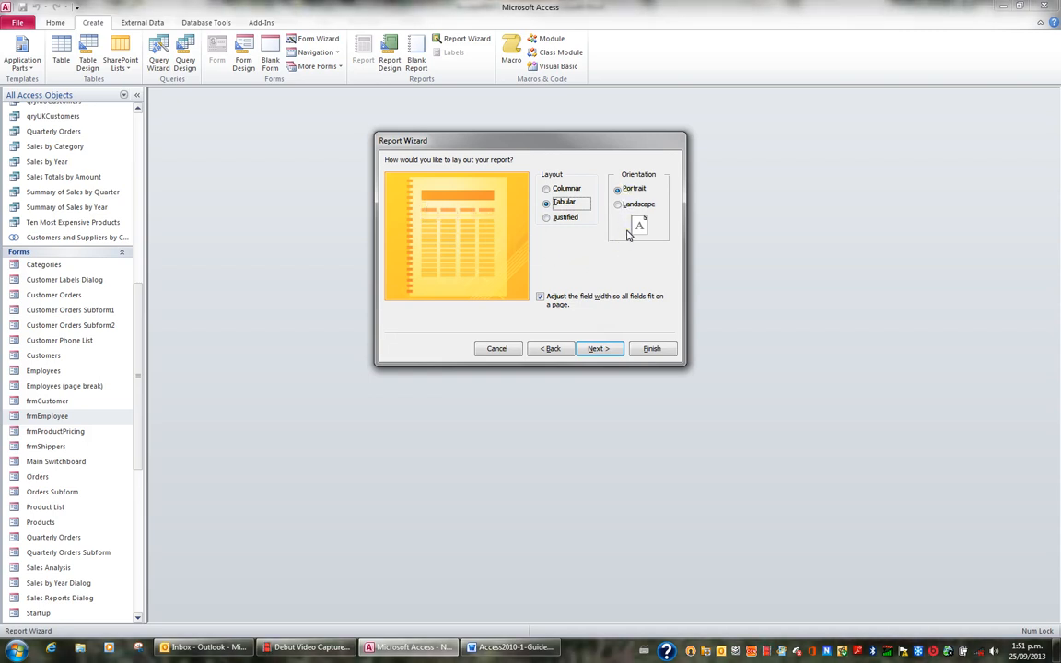
pyautogui.click(611, 350)
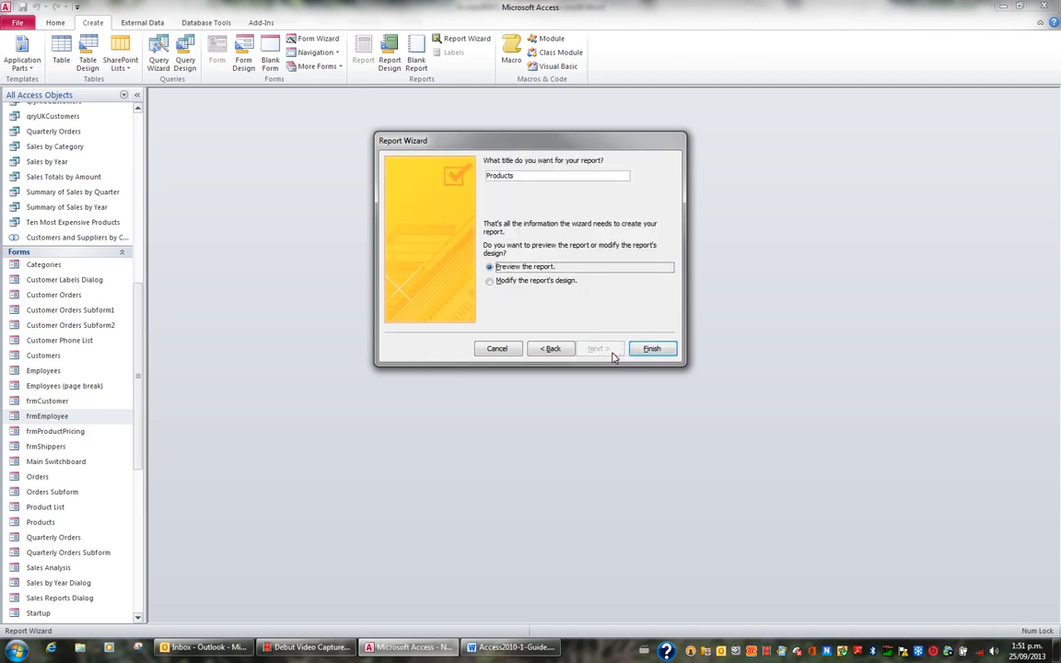
# Title the report "Product Pricing Report" and finish the wizard with a preview of the report.
pyautogui.click(529, 176)
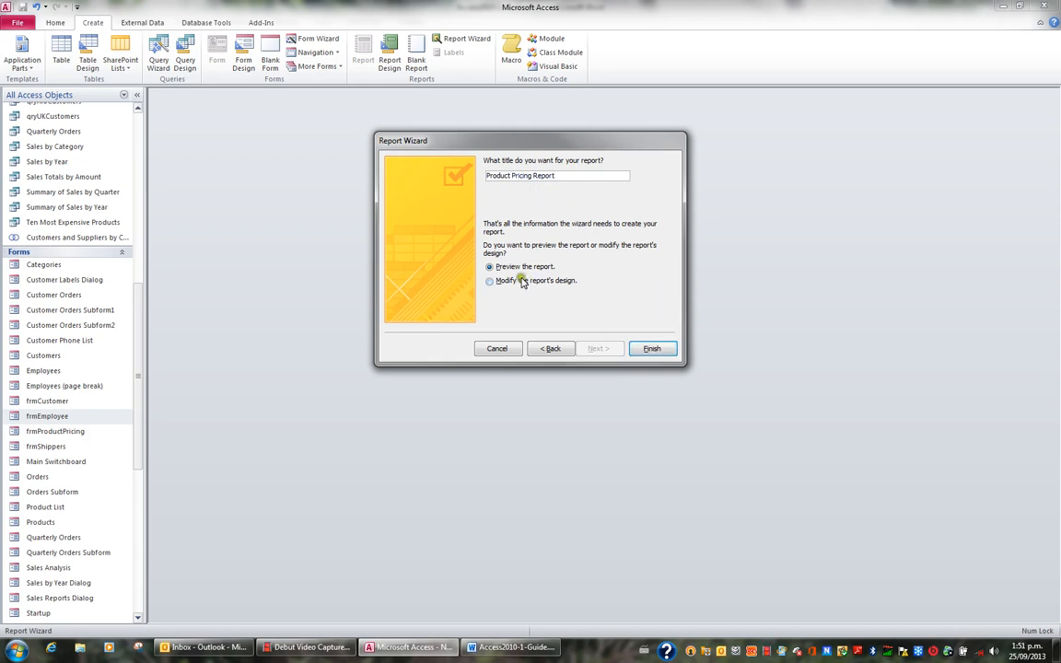
pyautogui.click(652, 349)
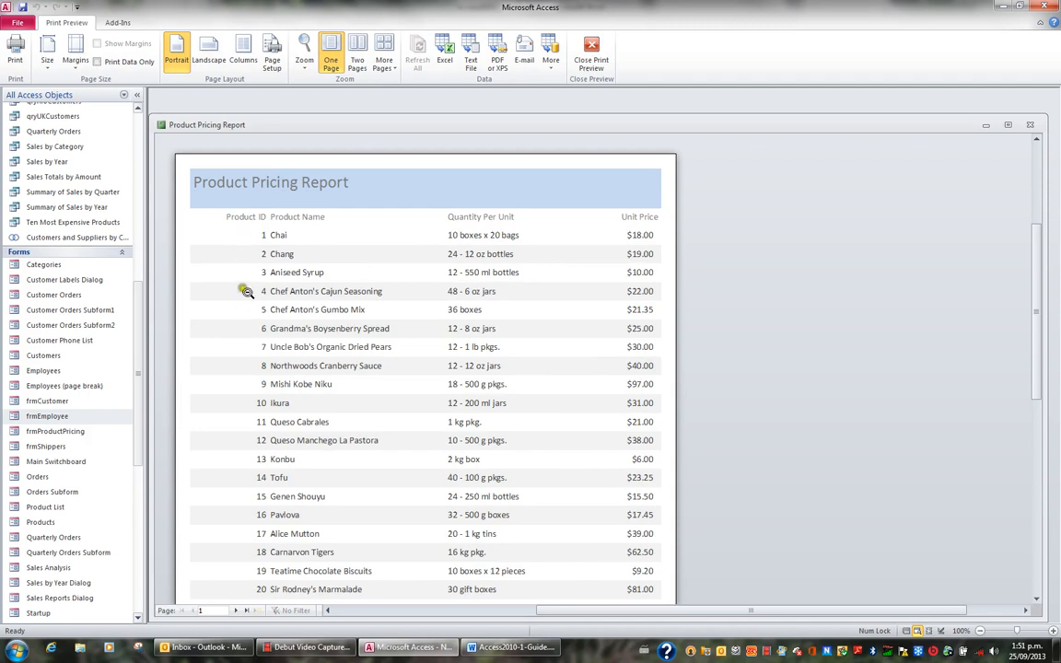
# Page through the Product Pricing Report preview to its last page, return to page 1 and close the report.
pyautogui.click(236, 612)
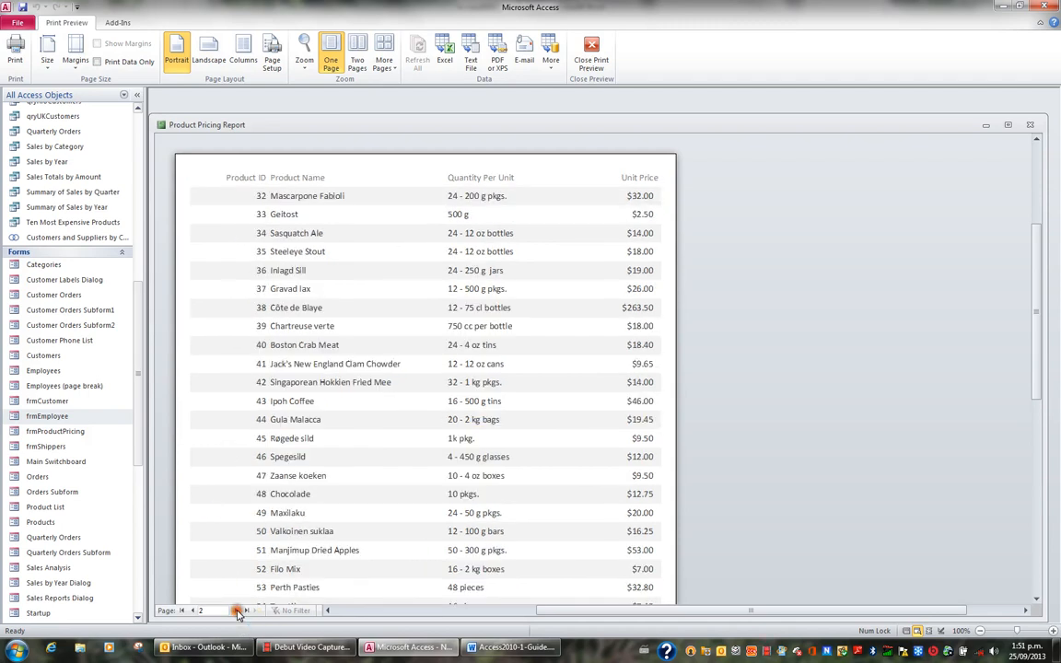
pyautogui.click(237, 612)
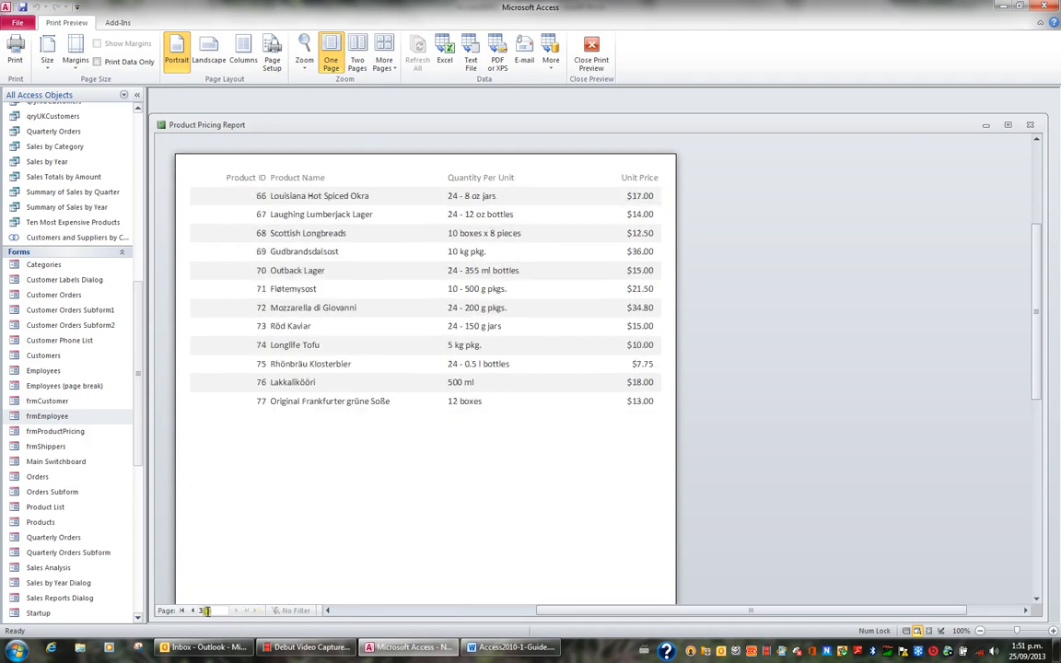
pyautogui.click(192, 611)
pyautogui.click(192, 612)
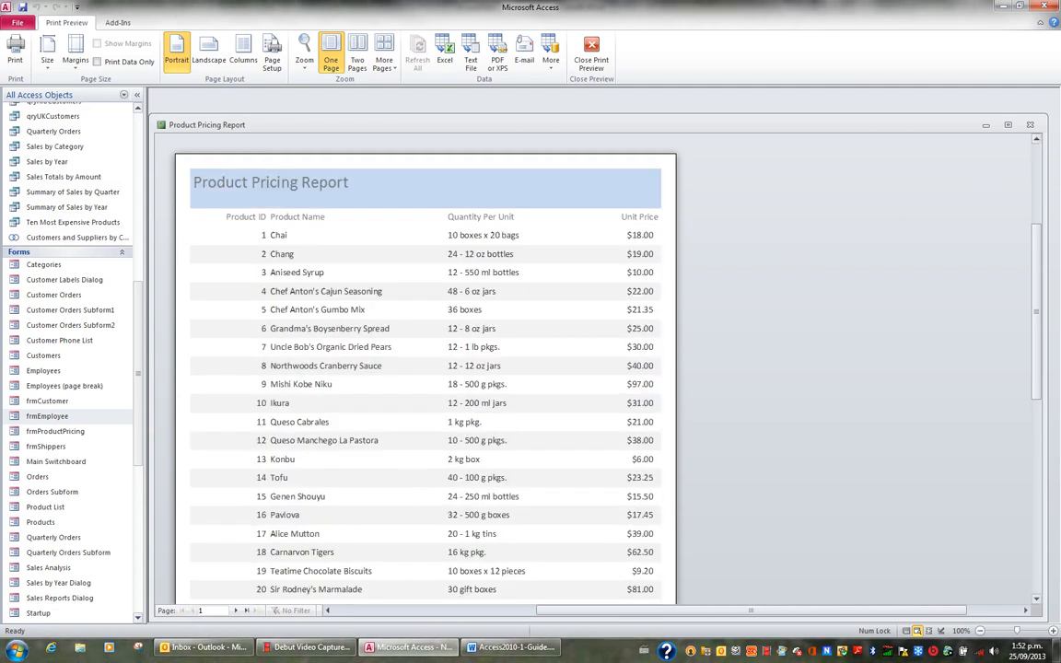
pyautogui.click(1032, 125)
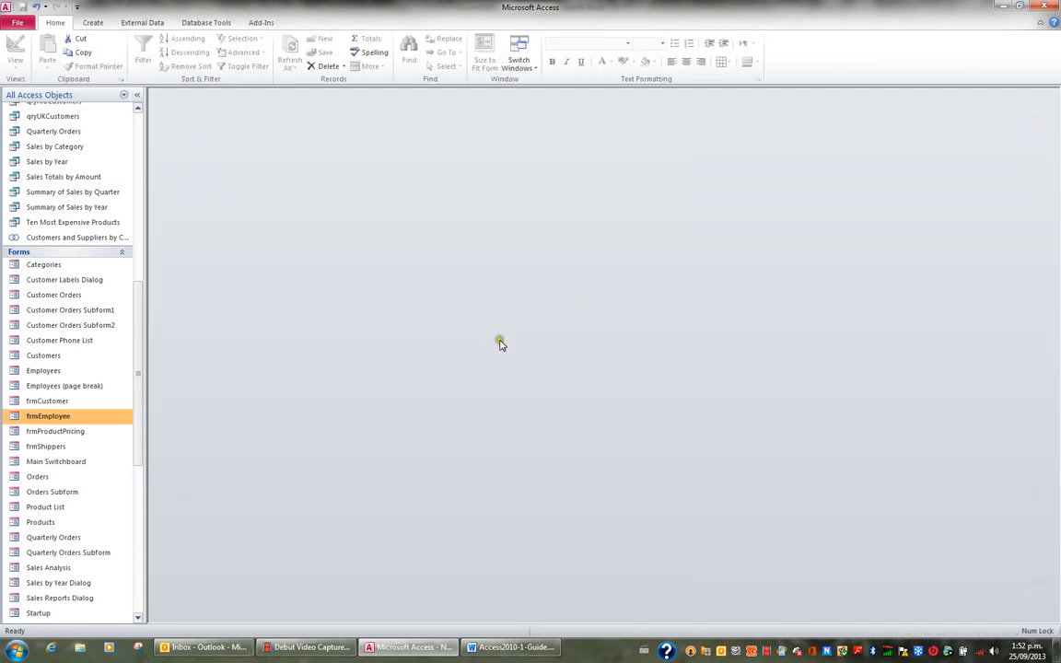
# Rename the Product Pricing Report object as rptProductPricingReport.
pyautogui.moveTo(138, 380); pyautogui.dragTo(138, 529)
pyautogui.click(80, 318)
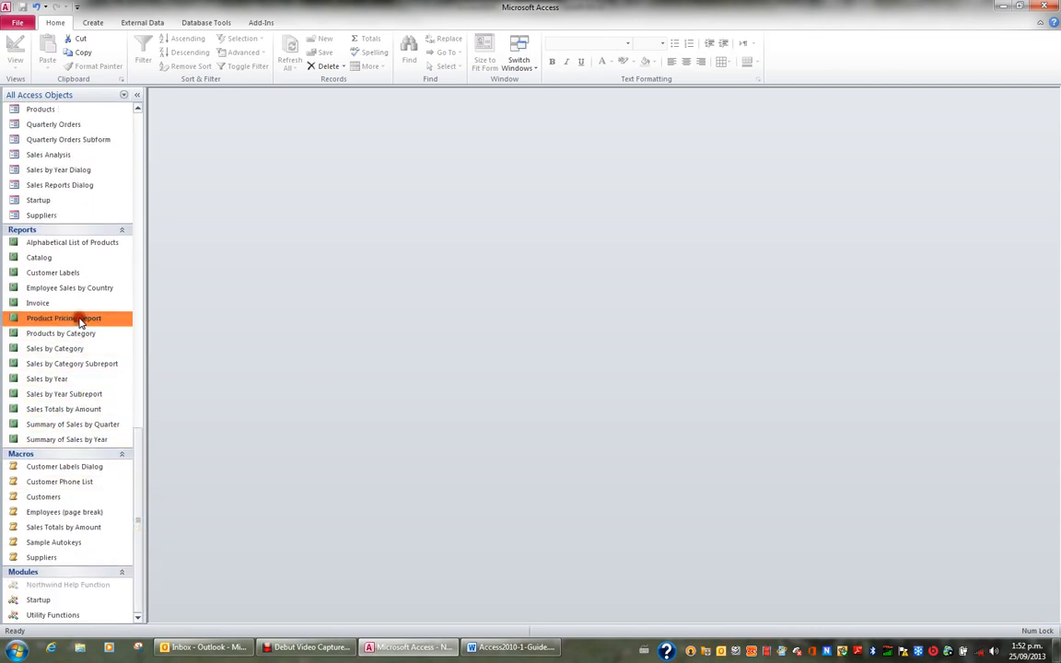
pyautogui.rightClick(81, 319)
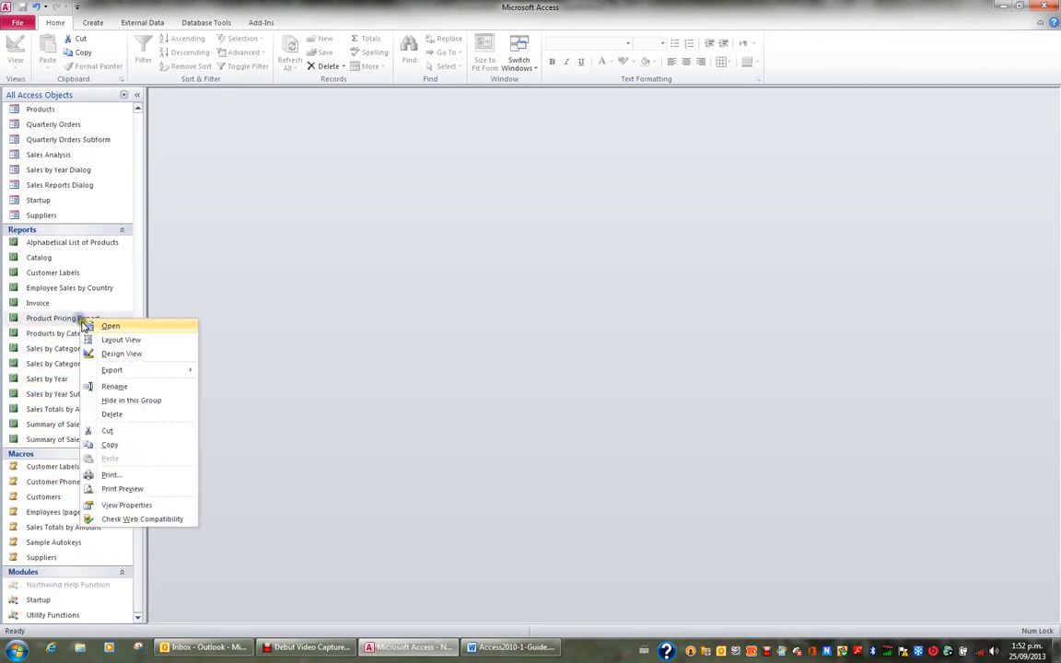
pyautogui.click(106, 387)
pyautogui.press('Home')
pyautogui.write('rpt')
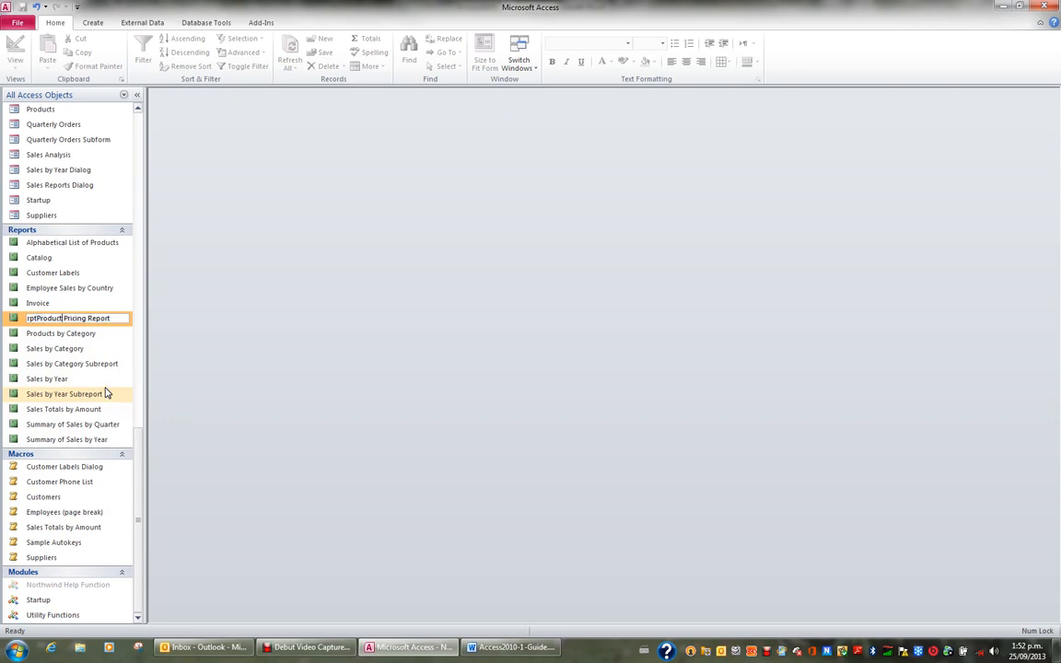
pyautogui.press('Delete')
pyautogui.press('Delete')
pyautogui.press('Return')
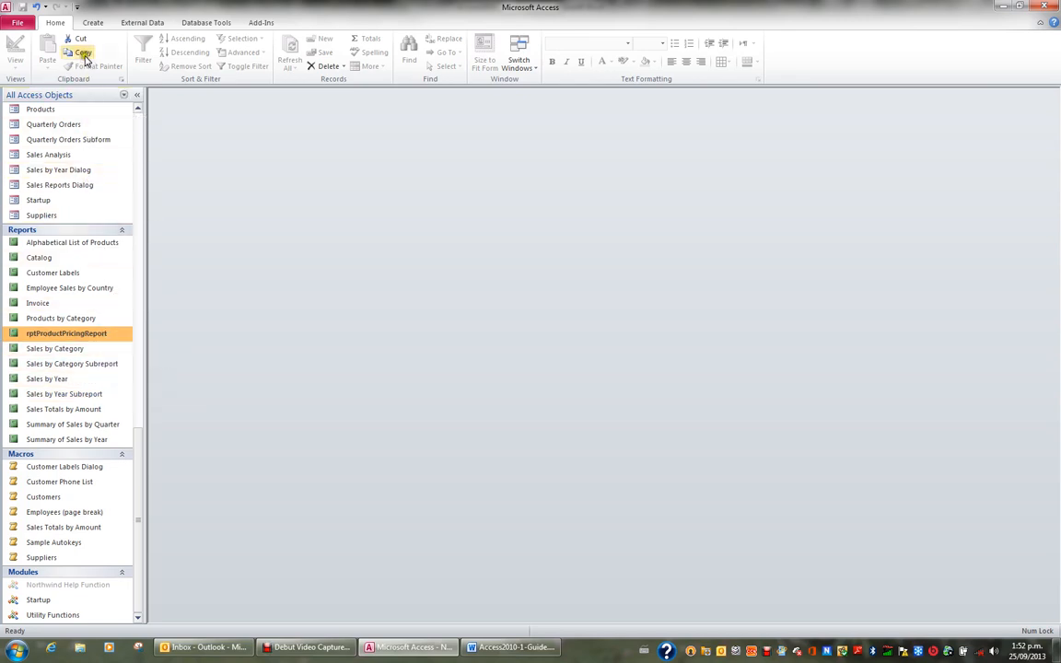
# Start another Report Wizard report, using the Customers table as its data source.
pyautogui.click(93, 22)
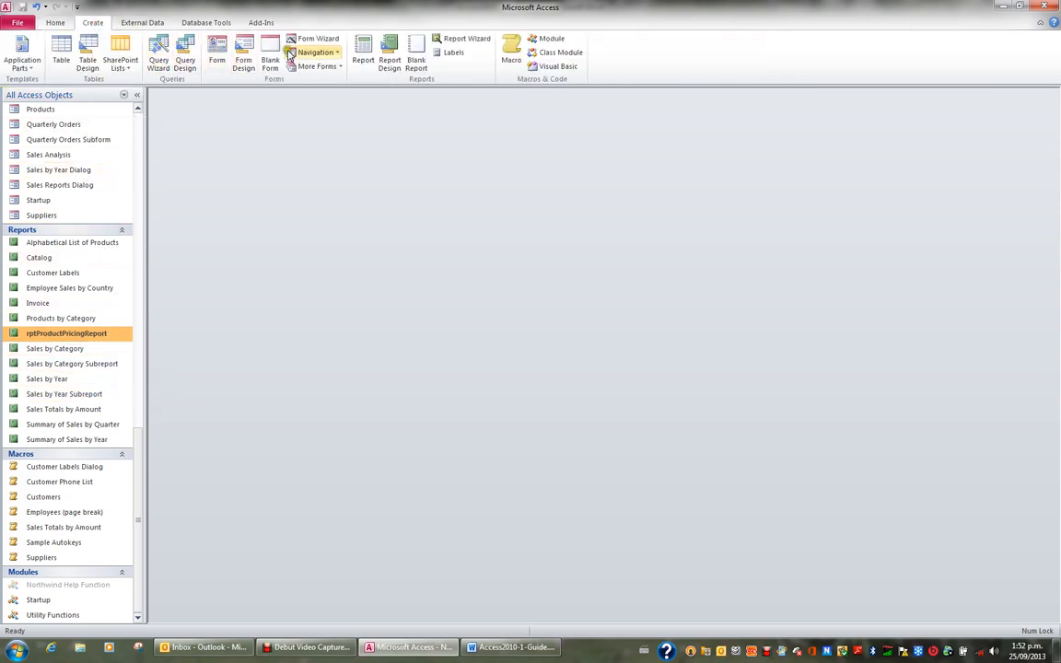
pyautogui.click(446, 41)
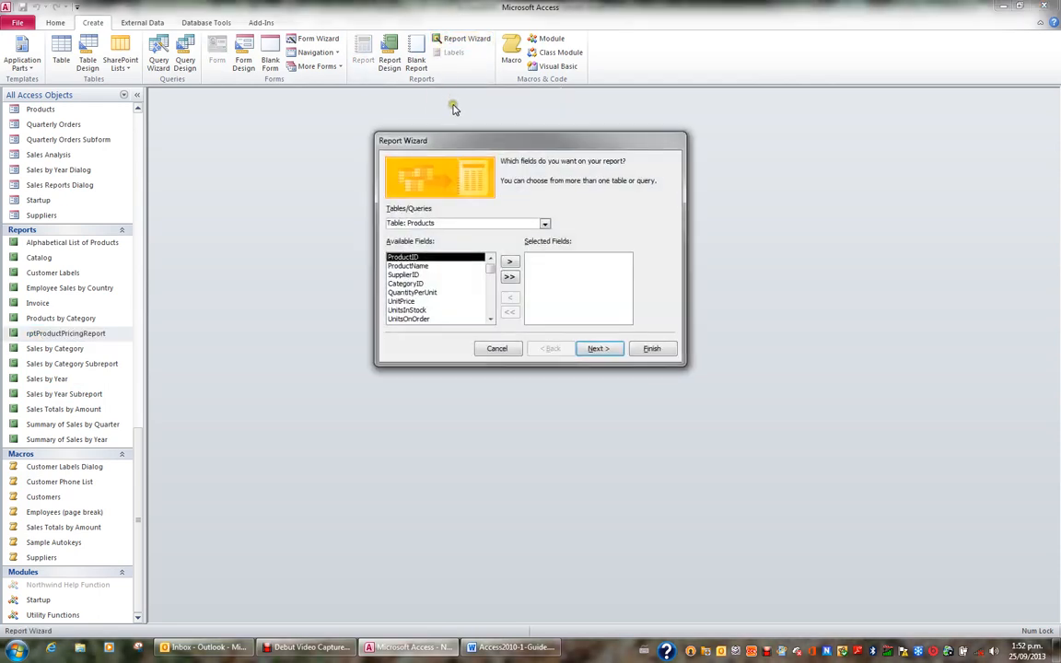
pyautogui.click(544, 224)
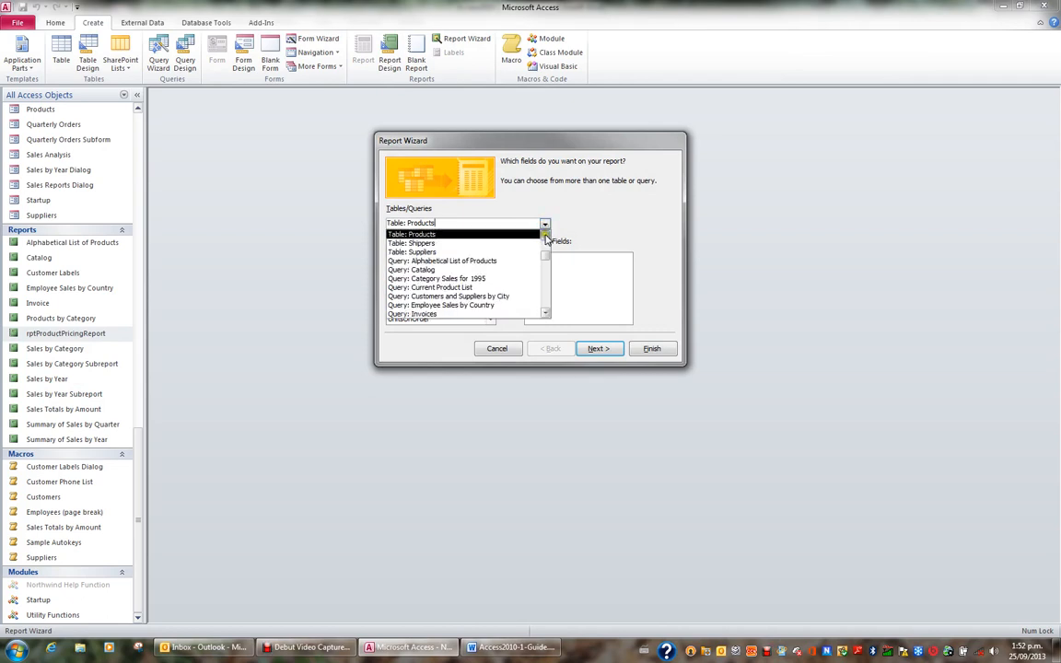
pyautogui.click(545, 235)
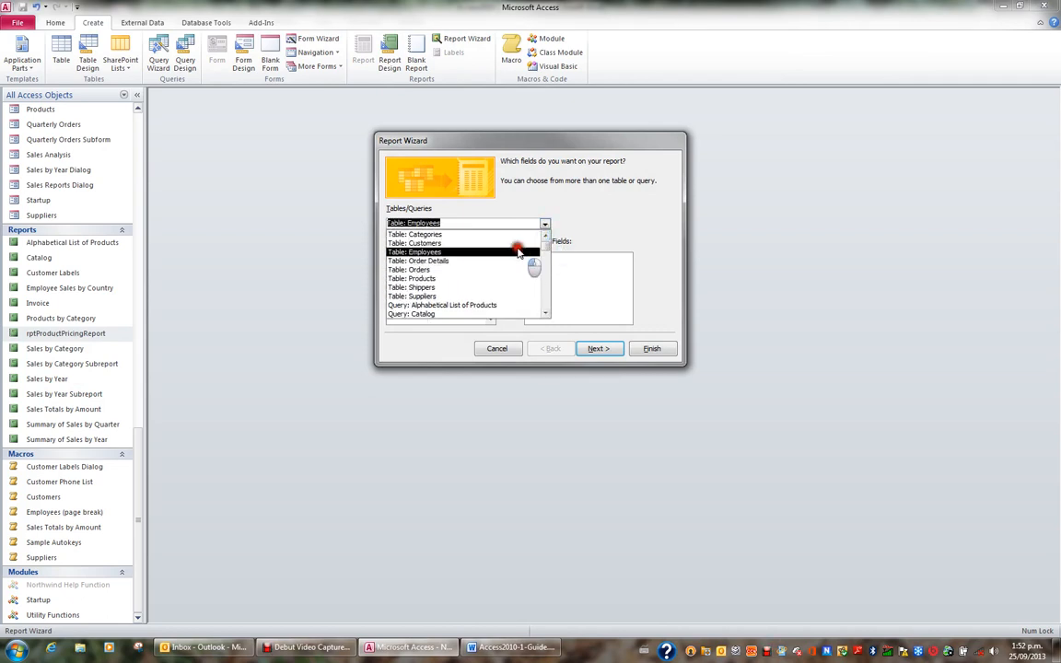
pyautogui.click(525, 253)
pyautogui.click(544, 224)
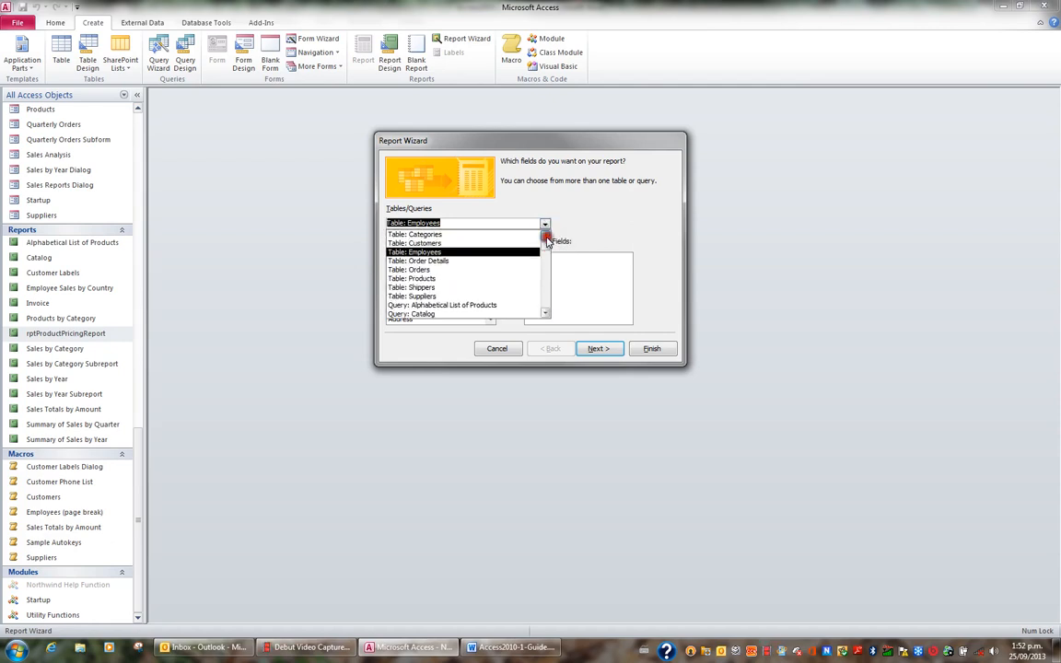
pyautogui.click(443, 244)
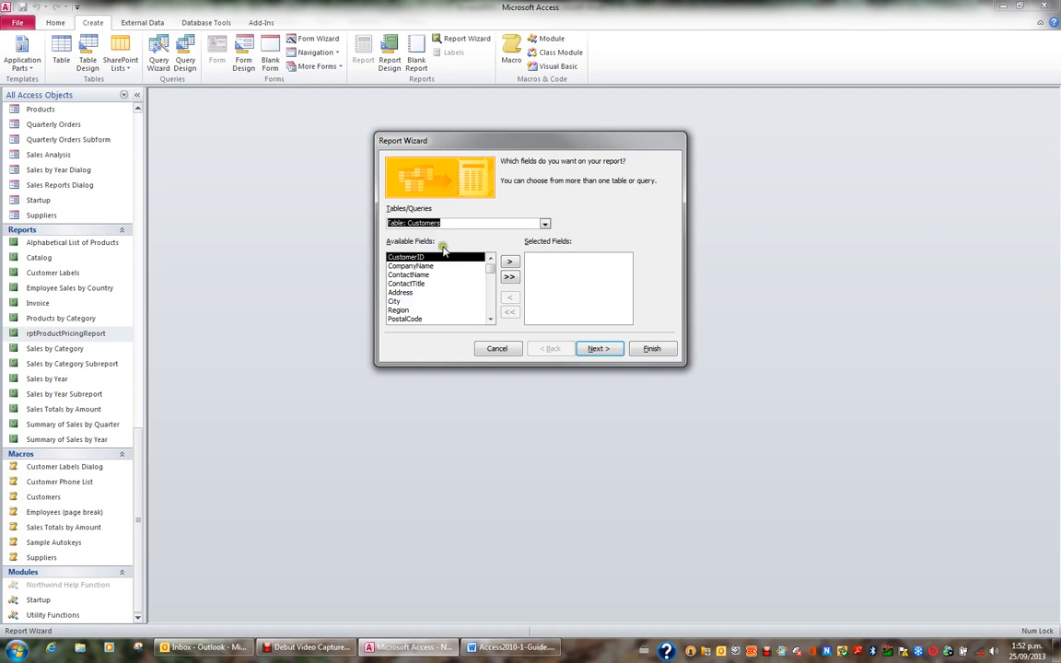
# Add the Country, CompanyName and ContactName fields to the report, in that order.
pyautogui.click(489, 320)
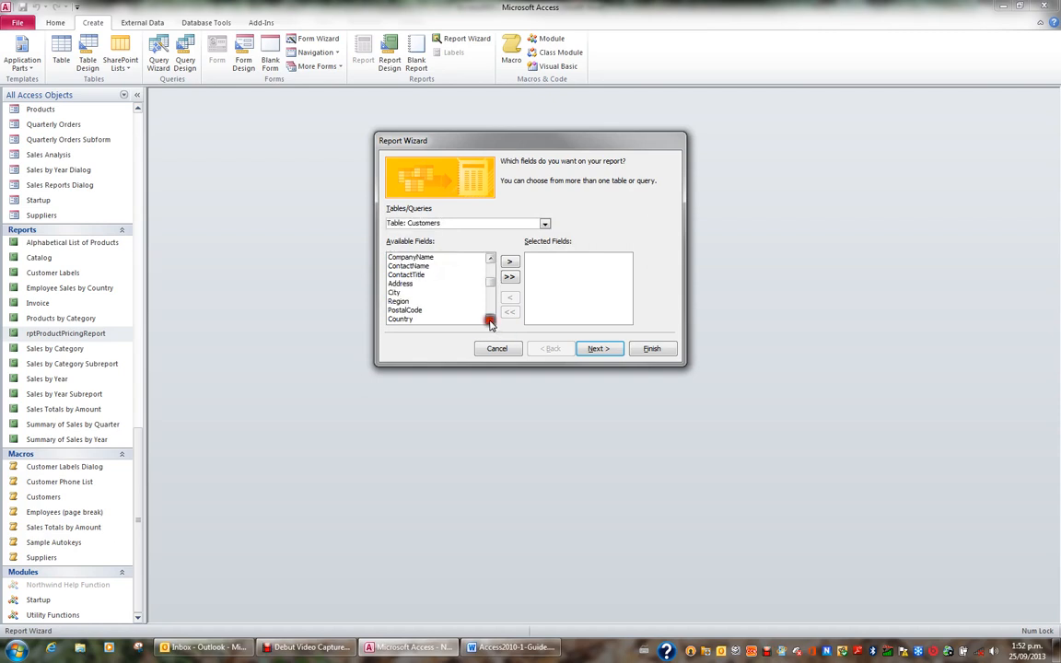
pyautogui.click(489, 320)
pyautogui.click(416, 310)
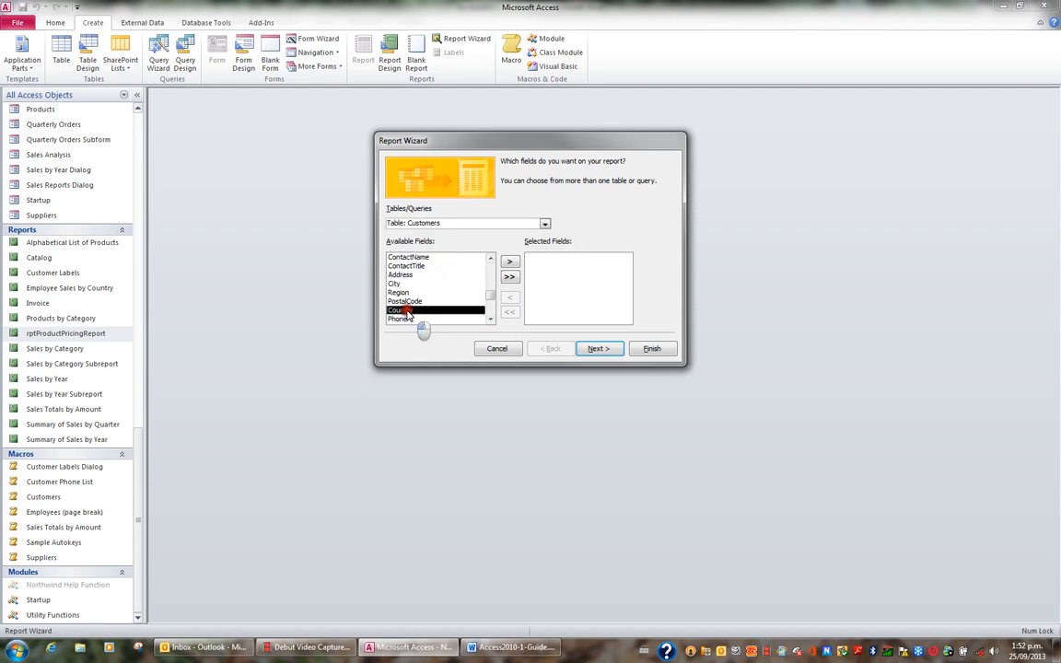
pyautogui.click(511, 264)
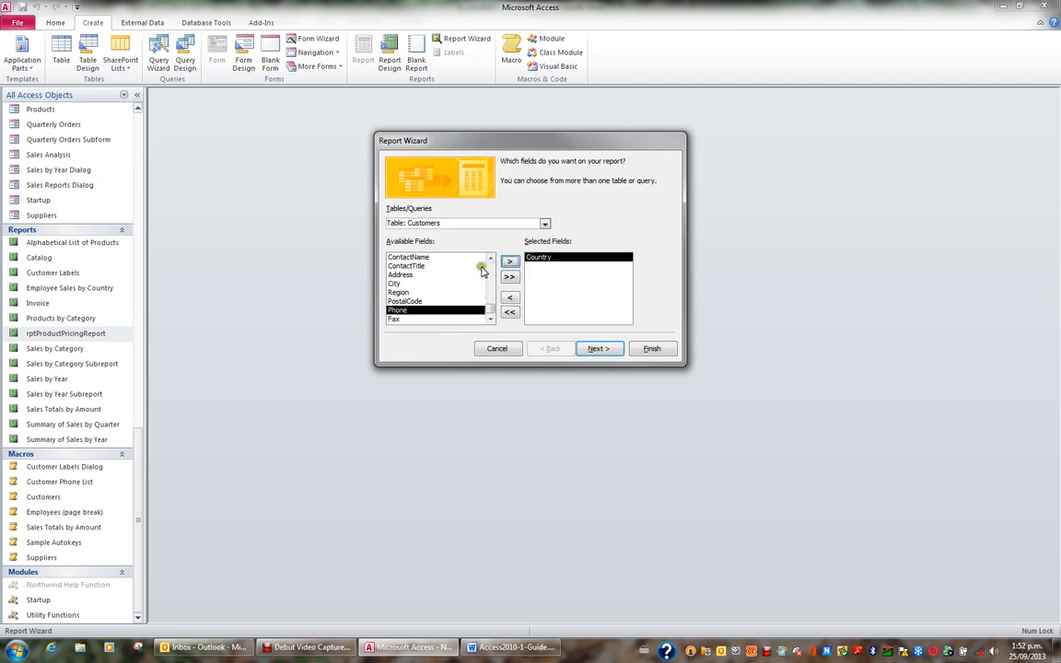
pyautogui.click(491, 259)
pyautogui.click(491, 258)
pyautogui.click(437, 266)
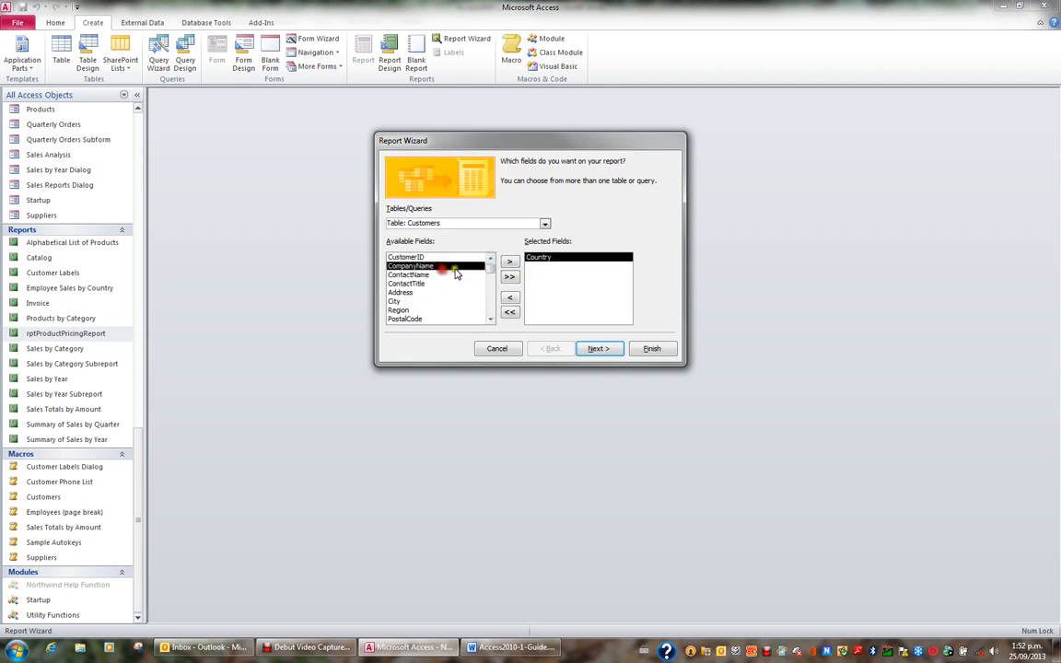
pyautogui.click(507, 264)
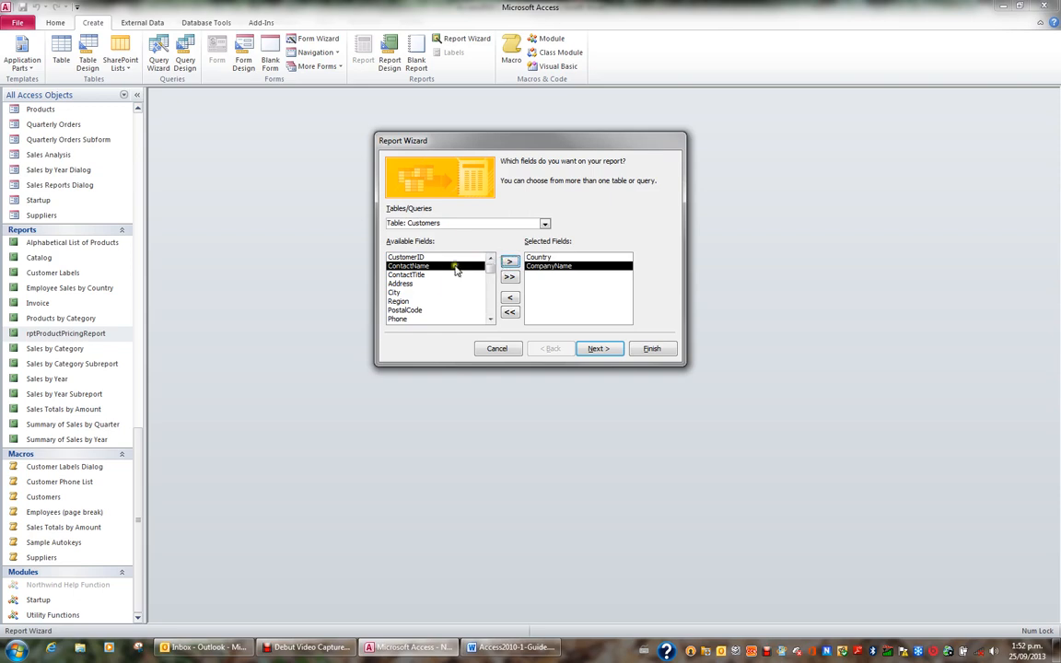
pyautogui.click(509, 264)
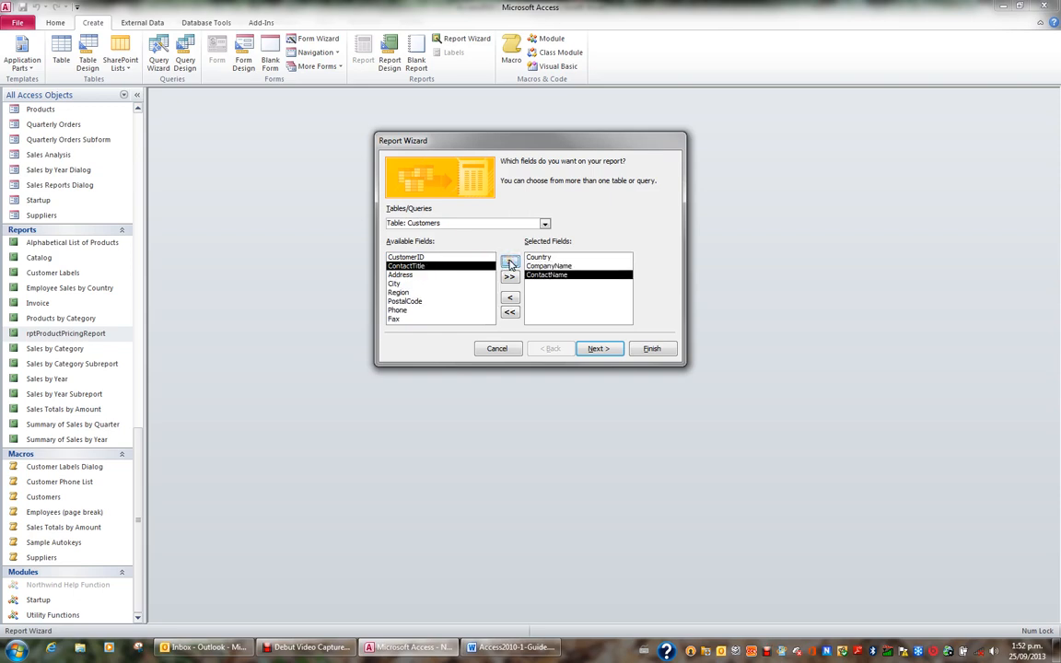
# Add the Address and City fields to the report and continue to the grouping options.
pyautogui.click(419, 275)
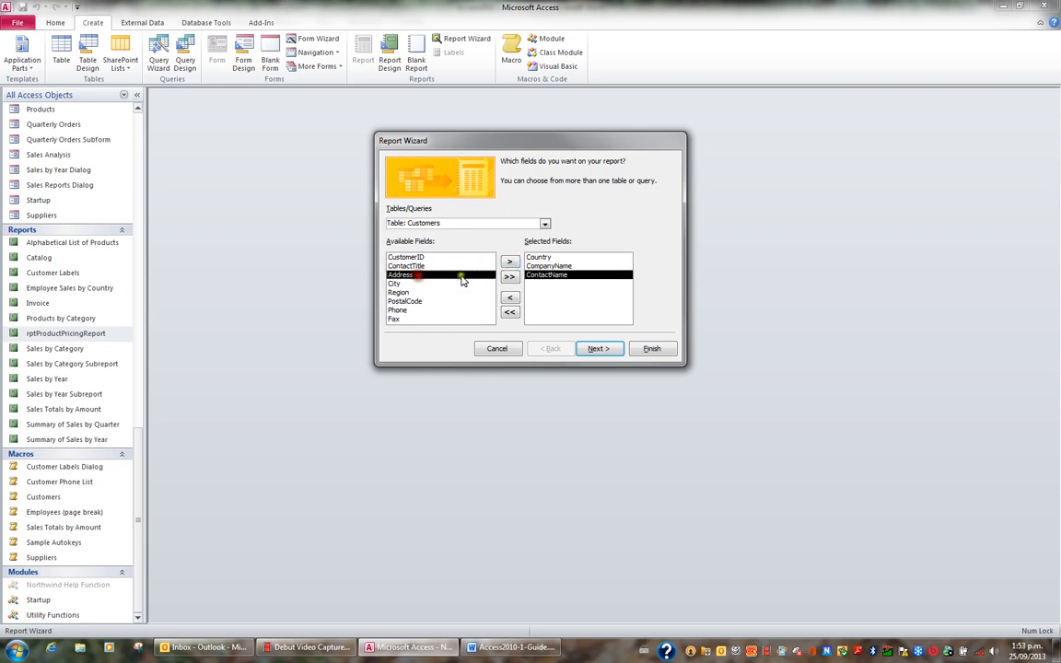
pyautogui.click(509, 262)
pyautogui.click(512, 264)
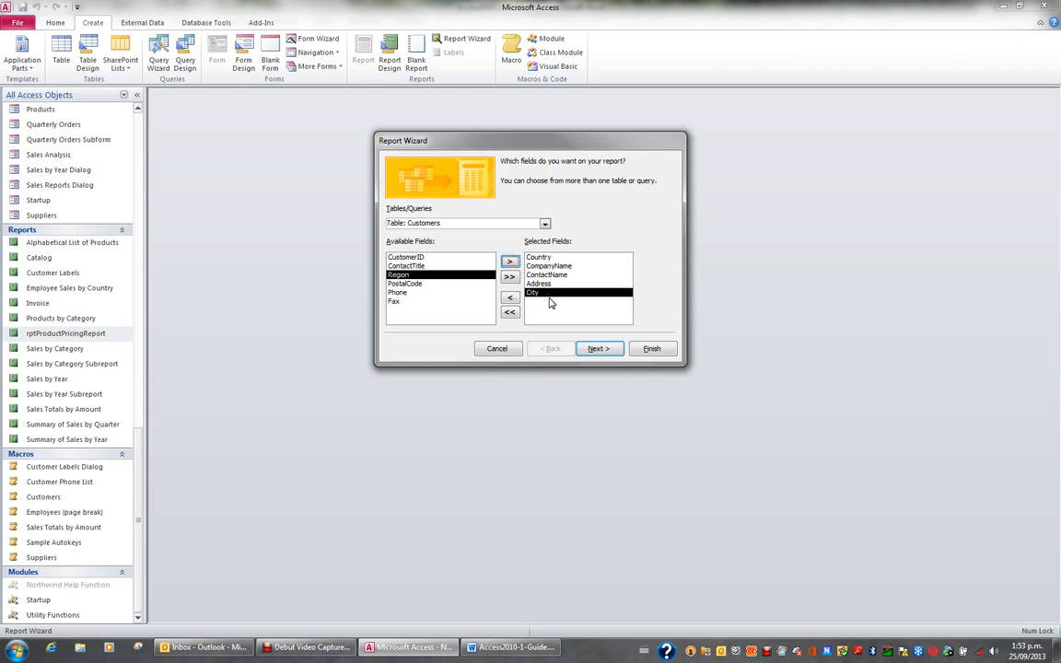
pyautogui.click(538, 284)
pyautogui.click(597, 349)
pyautogui.click(598, 349)
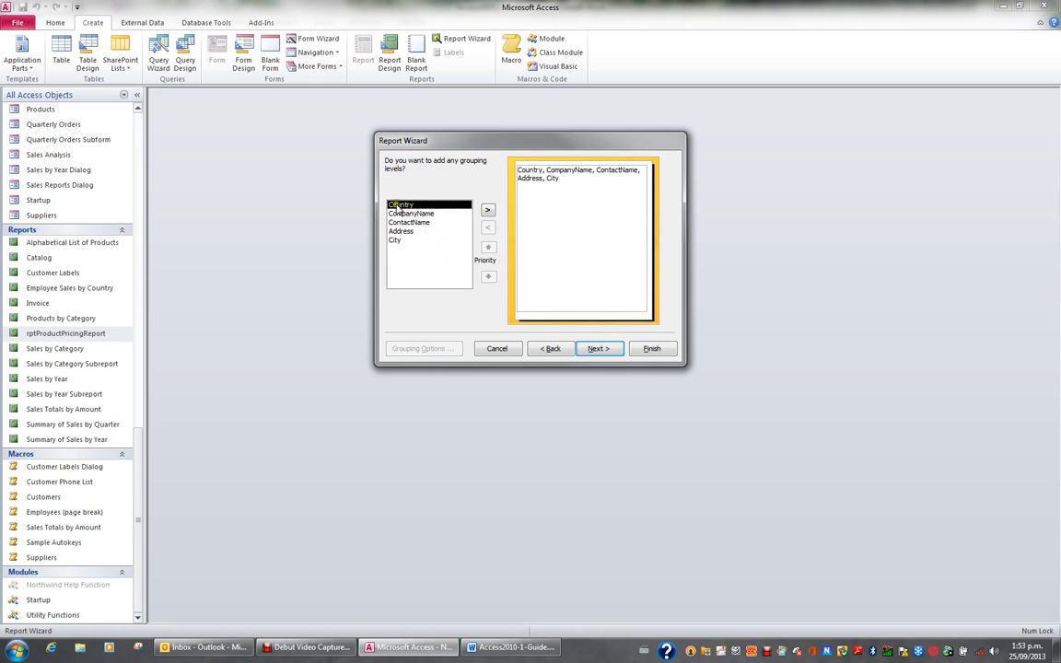
# Group the report by Country and sort its detail records by CompanyName in ascending order.
pyautogui.click(488, 212)
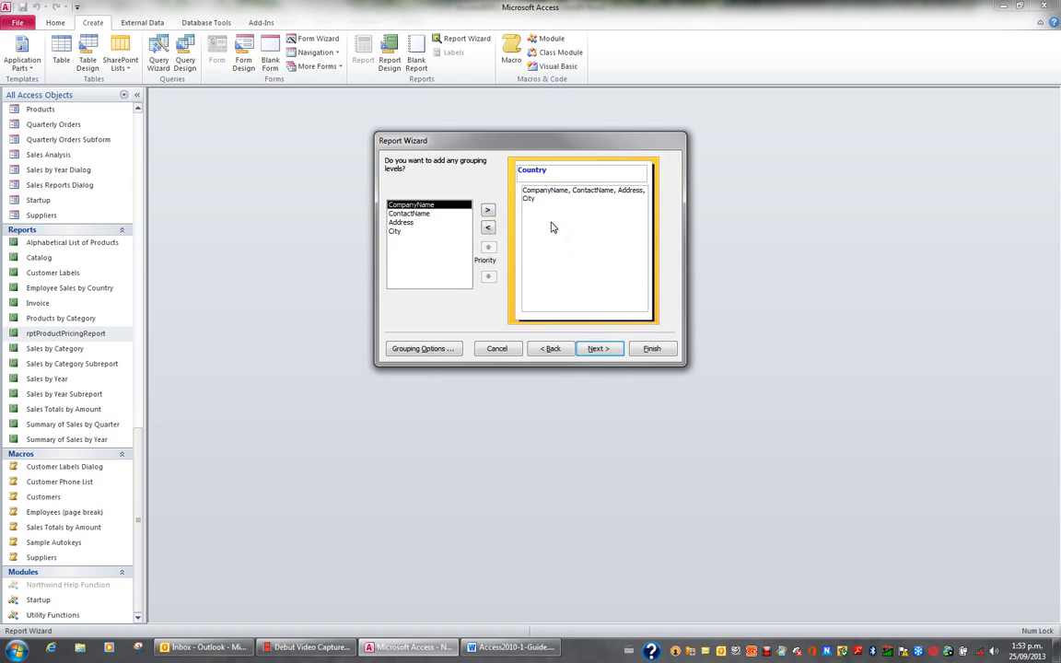
pyautogui.click(599, 348)
pyautogui.click(599, 349)
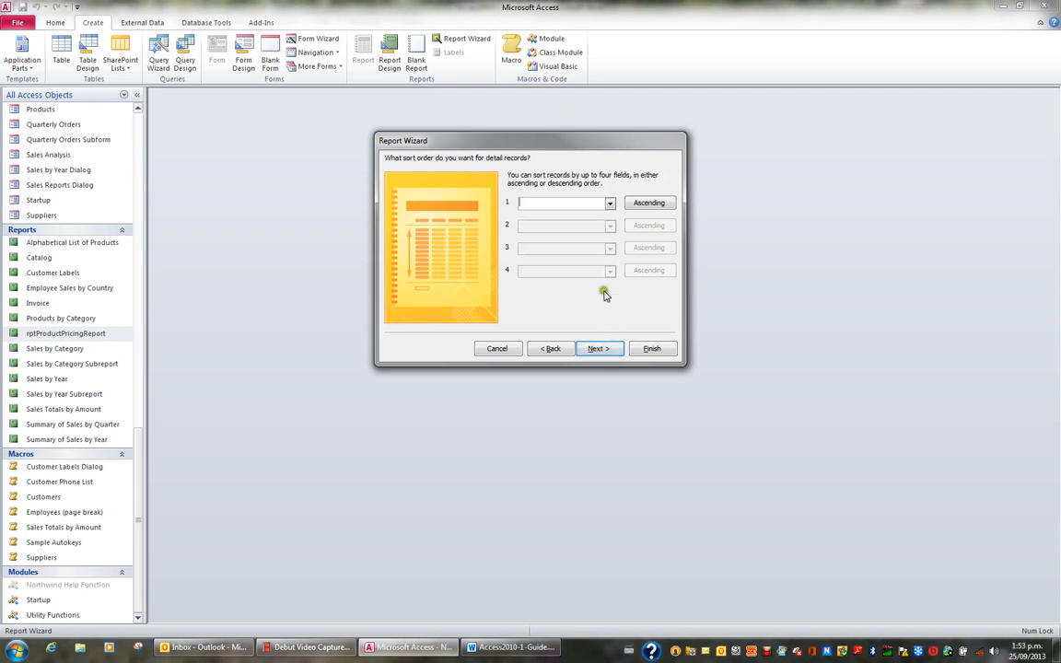
pyautogui.click(610, 203)
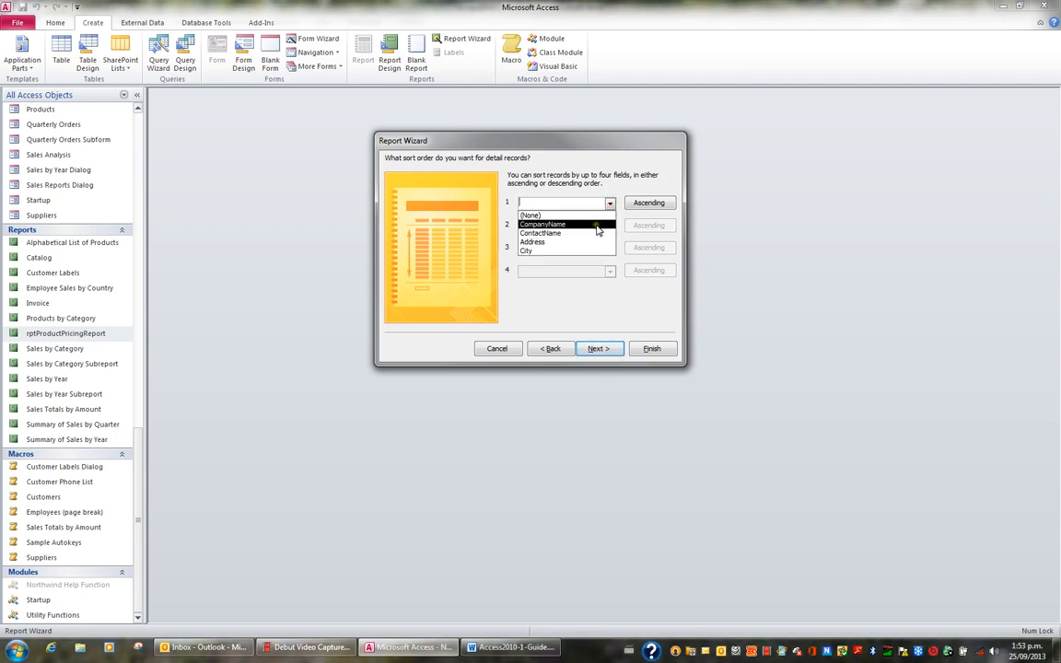
pyautogui.click(597, 225)
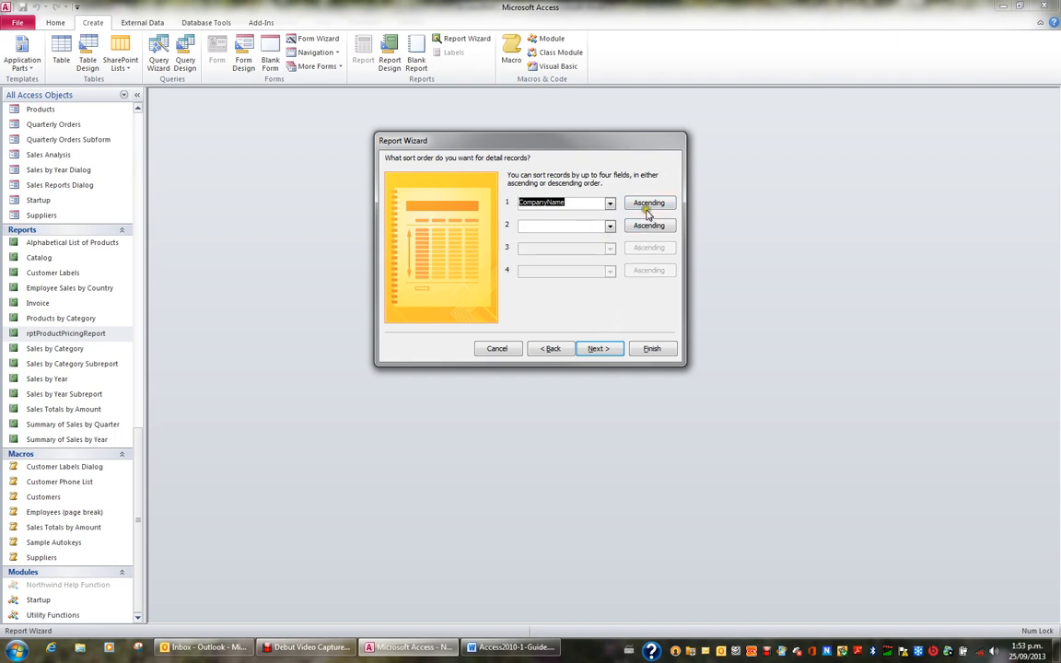
pyautogui.click(604, 349)
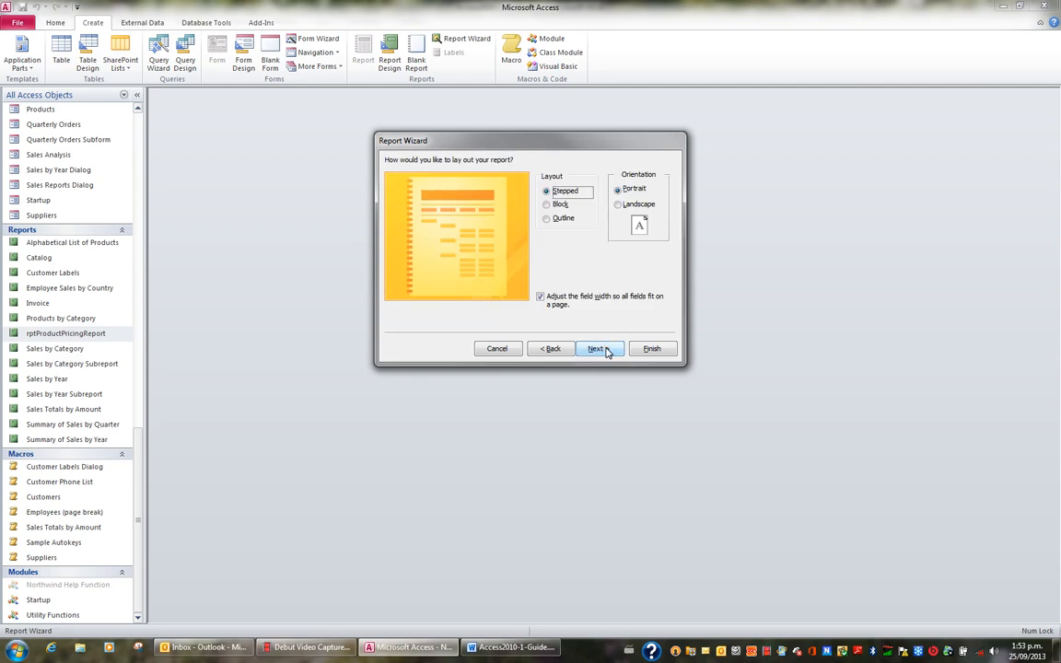
# Set the report to the Block layout with Landscape orientation and continue to the title options.
pyautogui.click(559, 205)
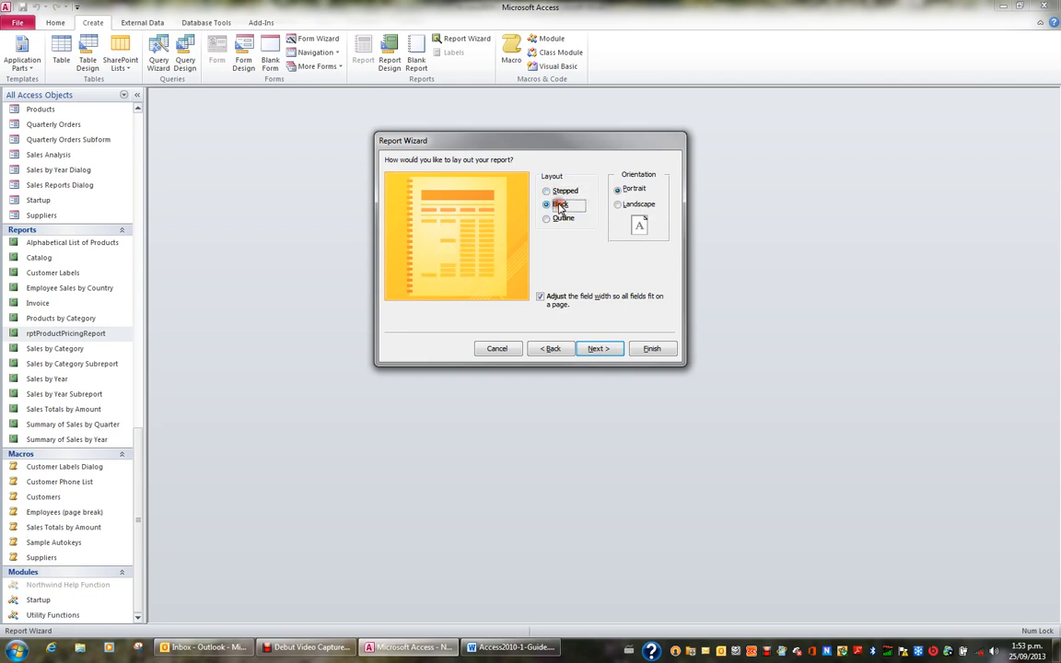
pyautogui.click(628, 206)
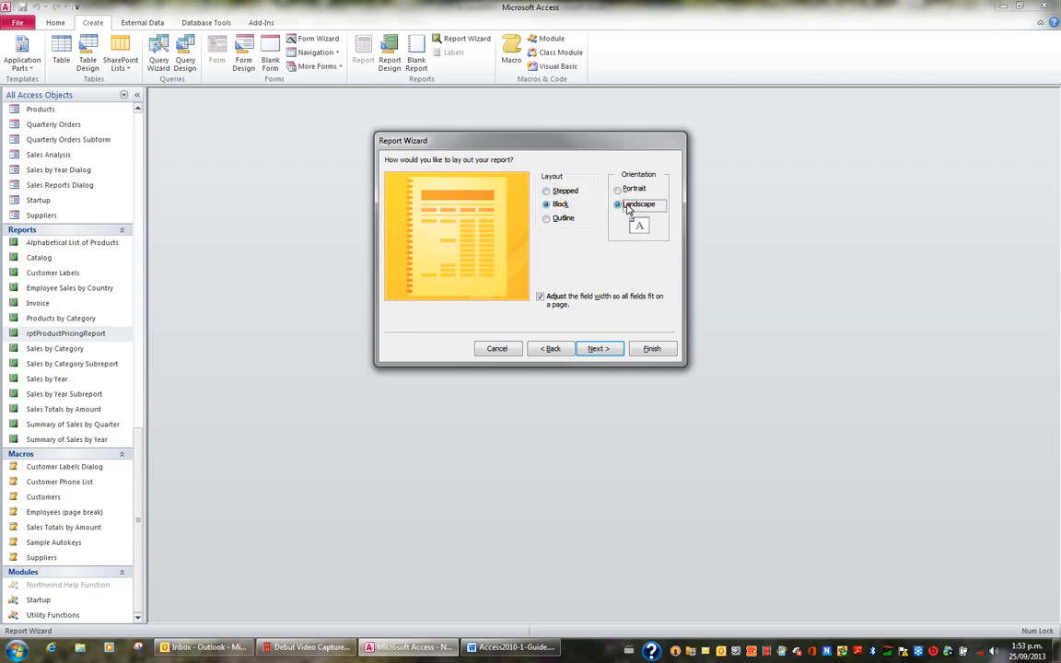
pyautogui.click(603, 349)
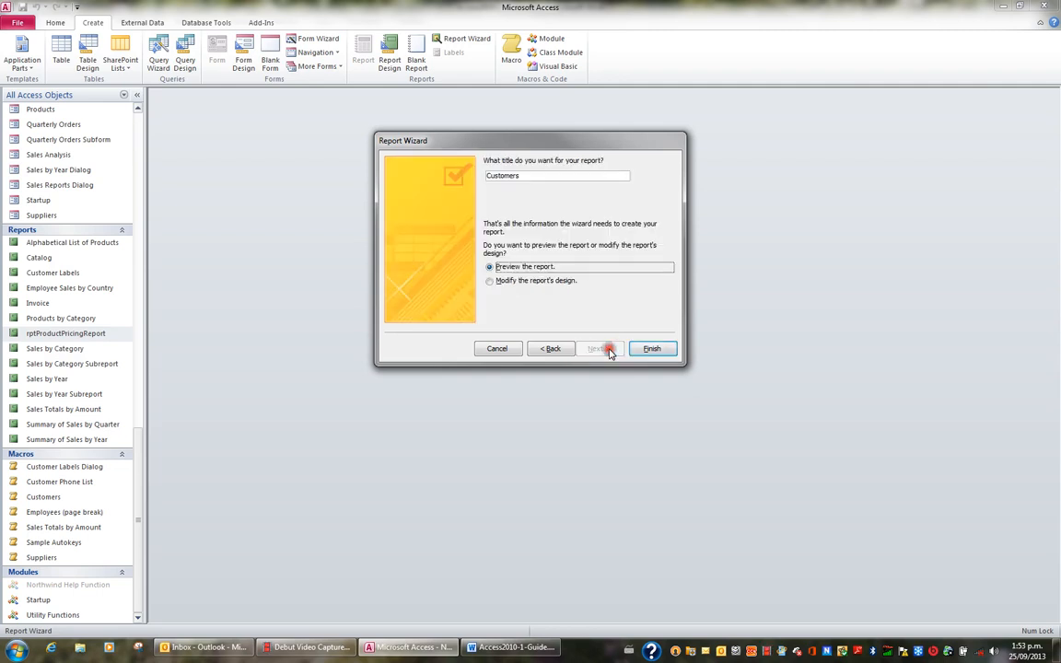
# Title the report "Customers by Country" and finish the wizard with a preview of the report.
pyautogui.click(528, 176)
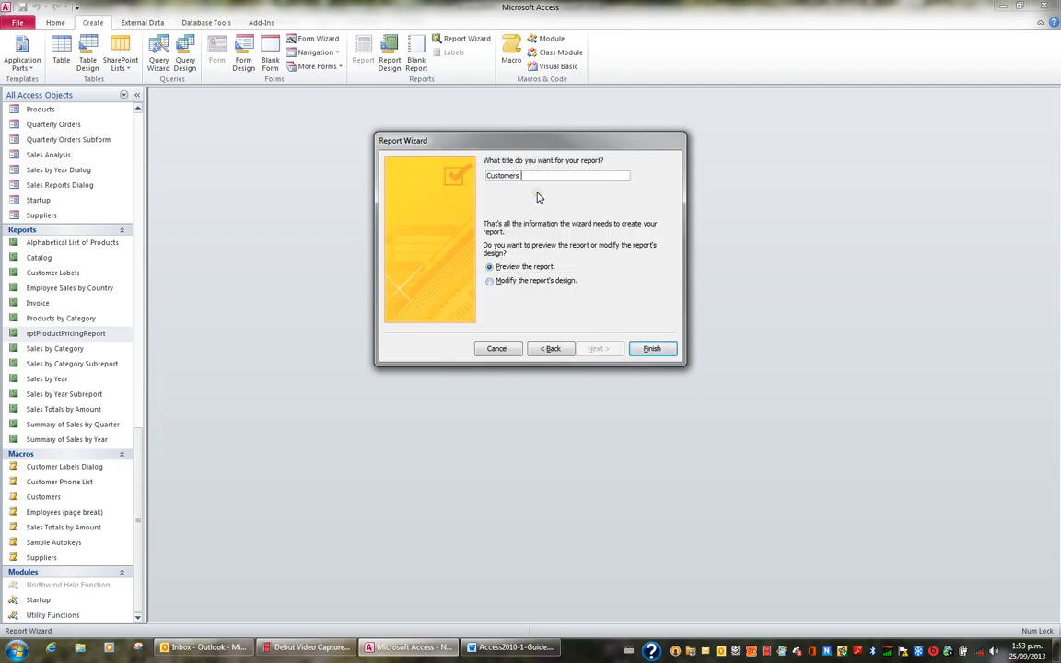
pyautogui.write('by Country')
pyautogui.click(647, 349)
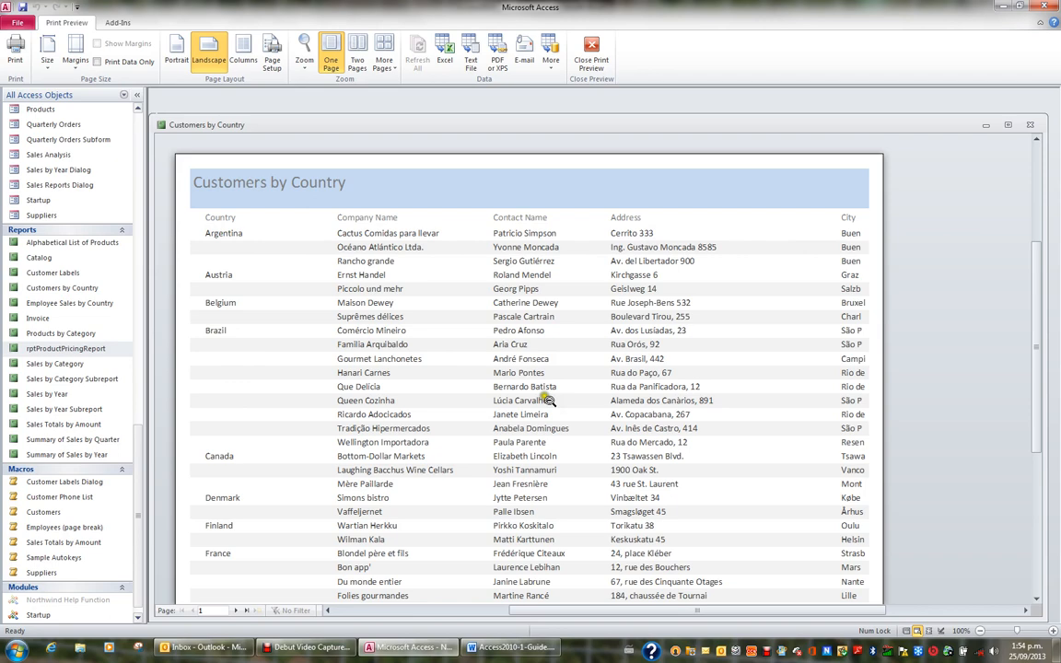
# Page through the Customers by Country preview to its last page and close the report.
pyautogui.click(236, 611)
pyautogui.click(236, 610)
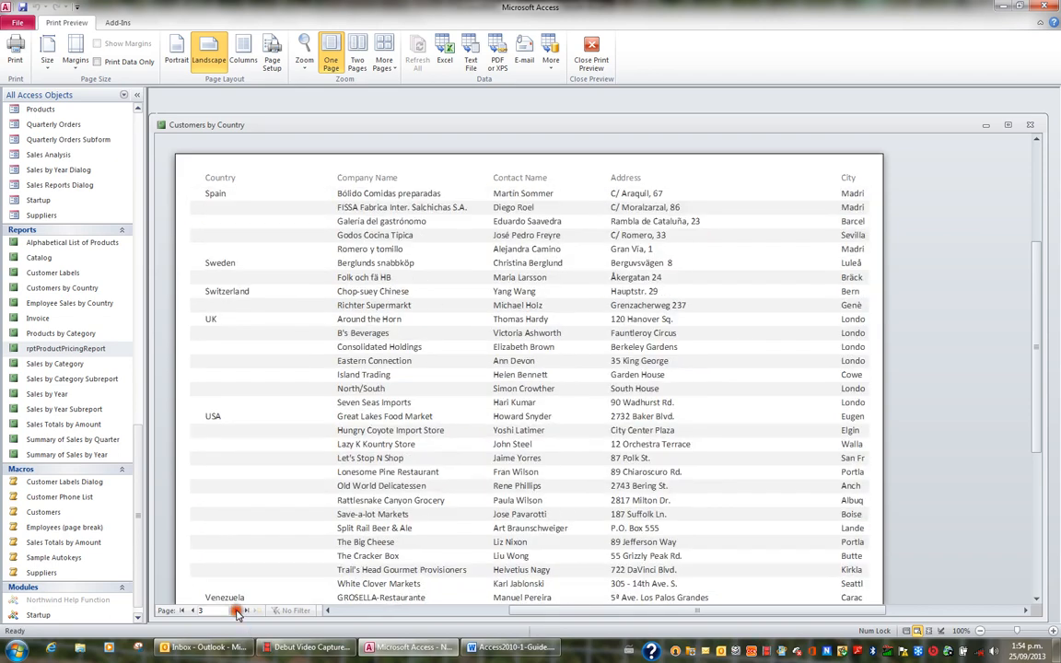
pyautogui.click(236, 610)
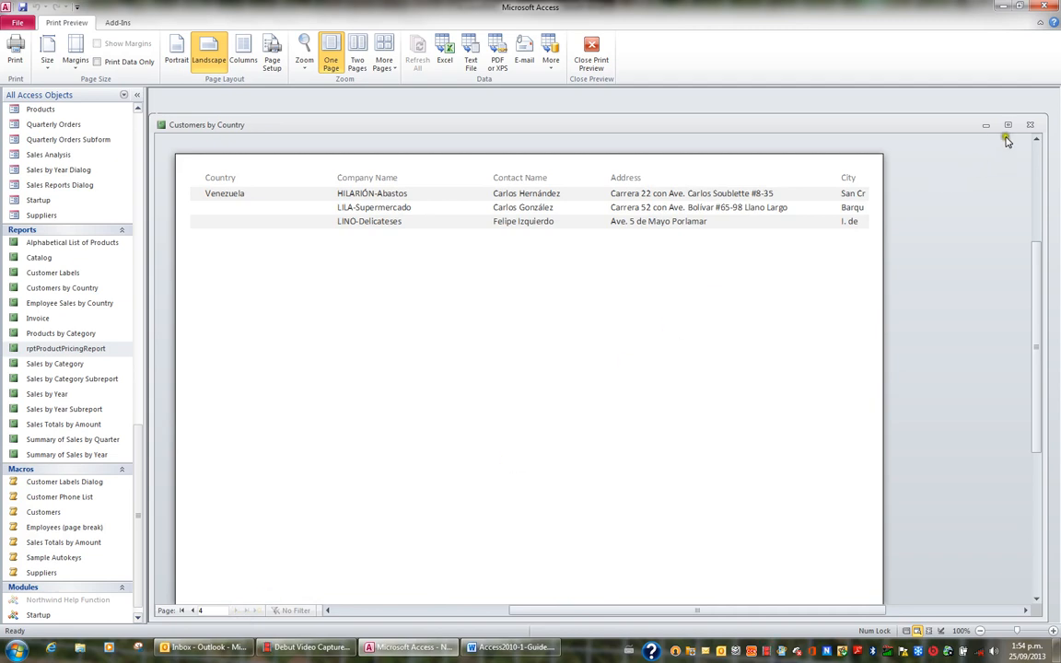
pyautogui.click(1030, 124)
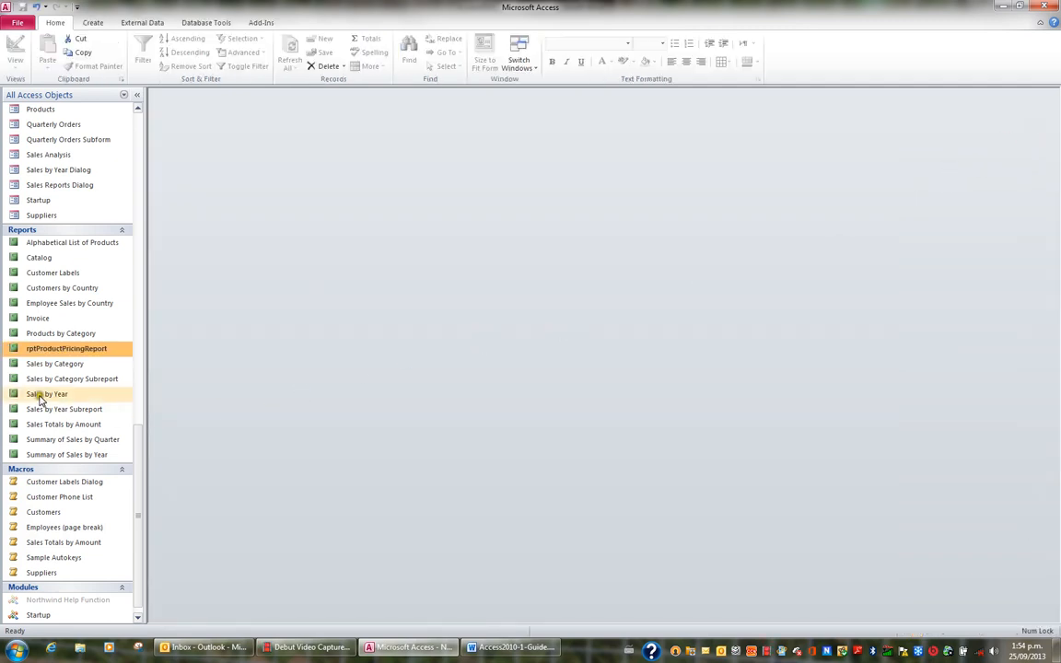
# Rename the Customers by Country report object as rptCustomersbyCountry.
pyautogui.click(84, 289)
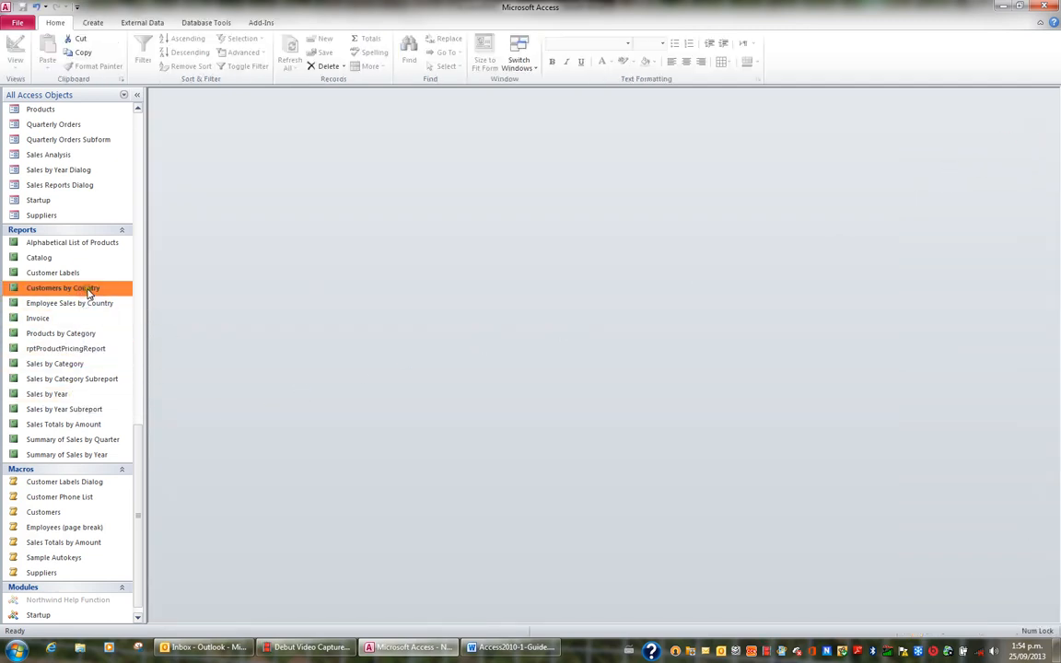
pyautogui.rightClick(89, 292)
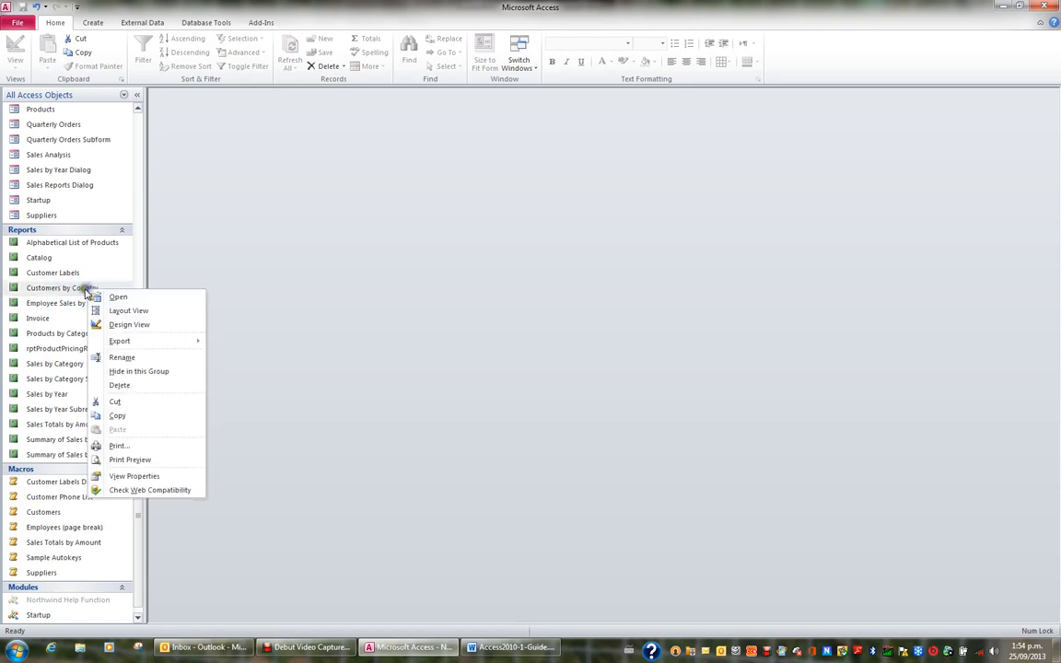
pyautogui.click(118, 356)
pyautogui.press('Home')
pyautogui.write('rpt')
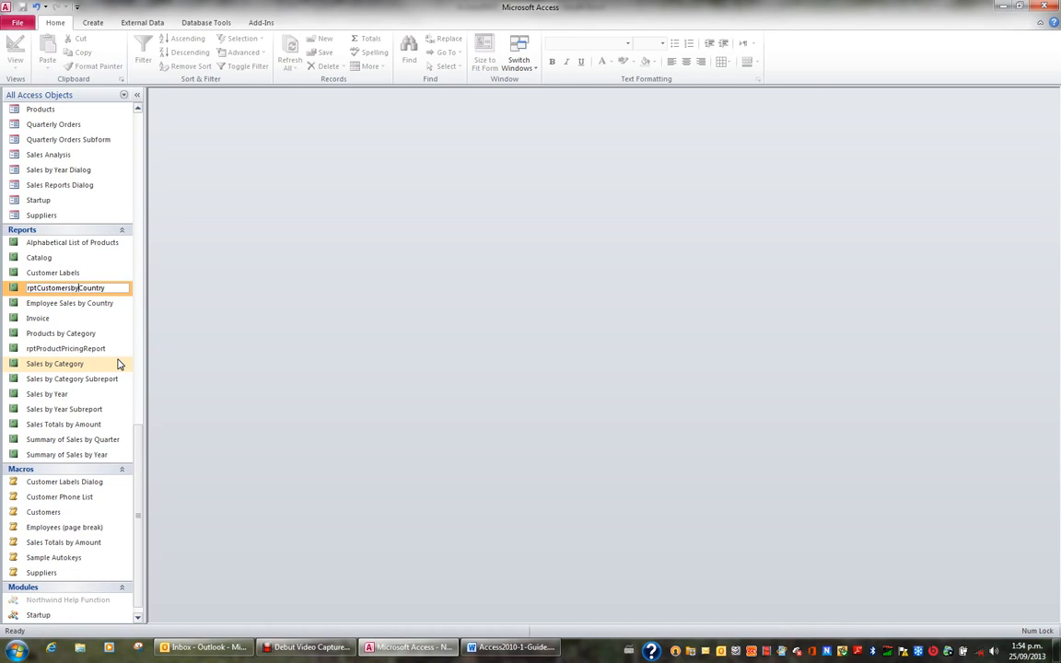
pyautogui.press('Return')
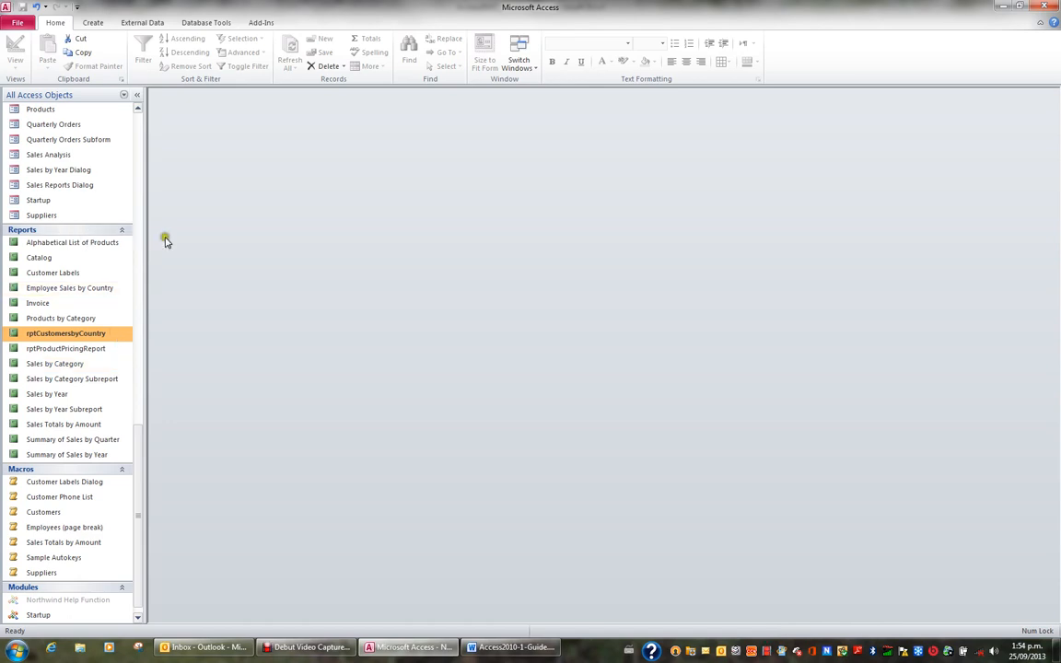
# Start a mailing label report with the Label Wizard, using the Avery J8165 label size of 99.0 x 67.7 mm.
pyautogui.click(91, 22)
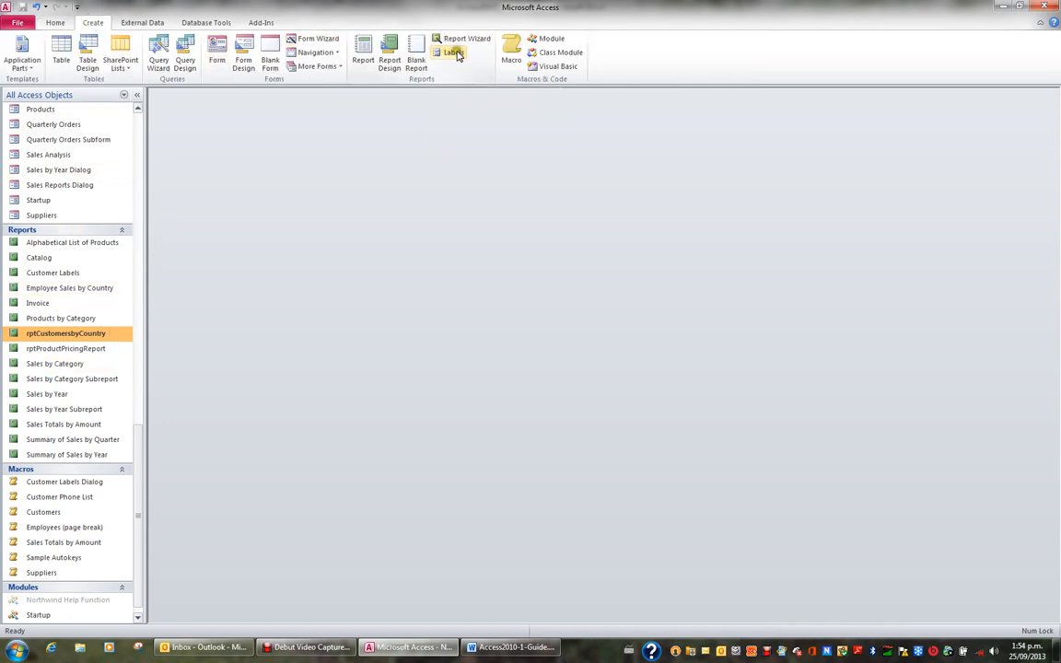
pyautogui.click(454, 53)
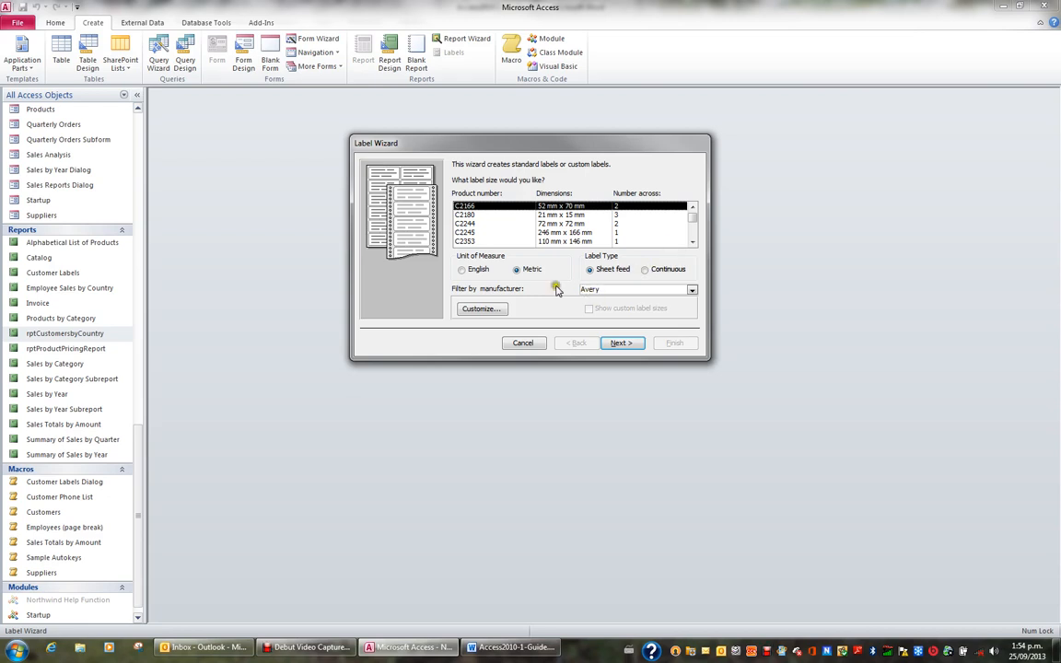
pyautogui.click(693, 243)
pyautogui.moveTo(693, 243); pyautogui.dragTo(694, 243)
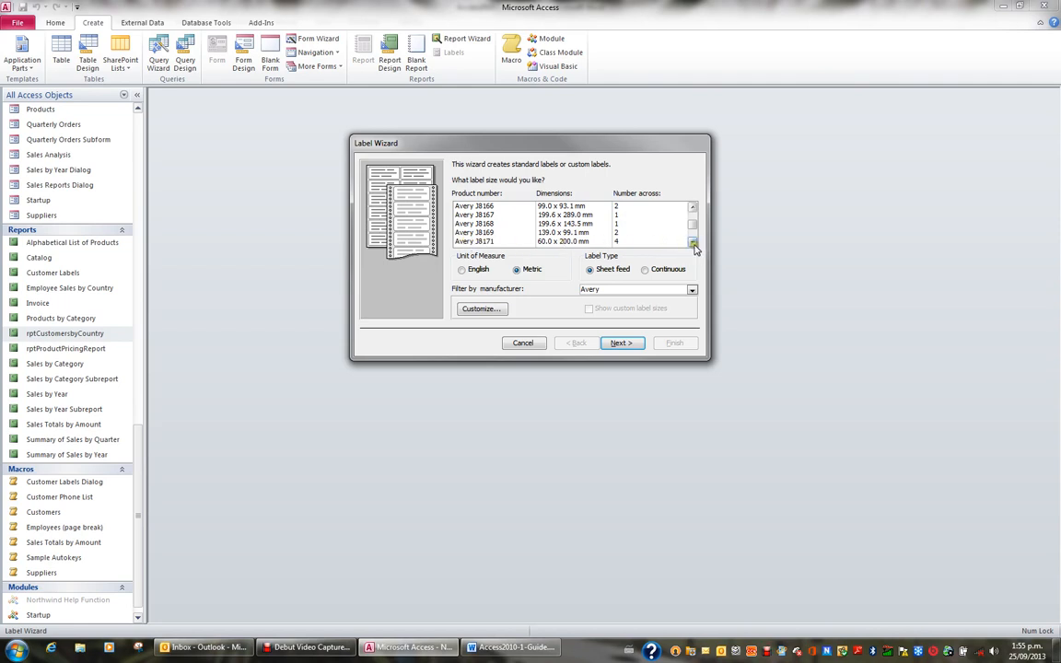
pyautogui.click(693, 209)
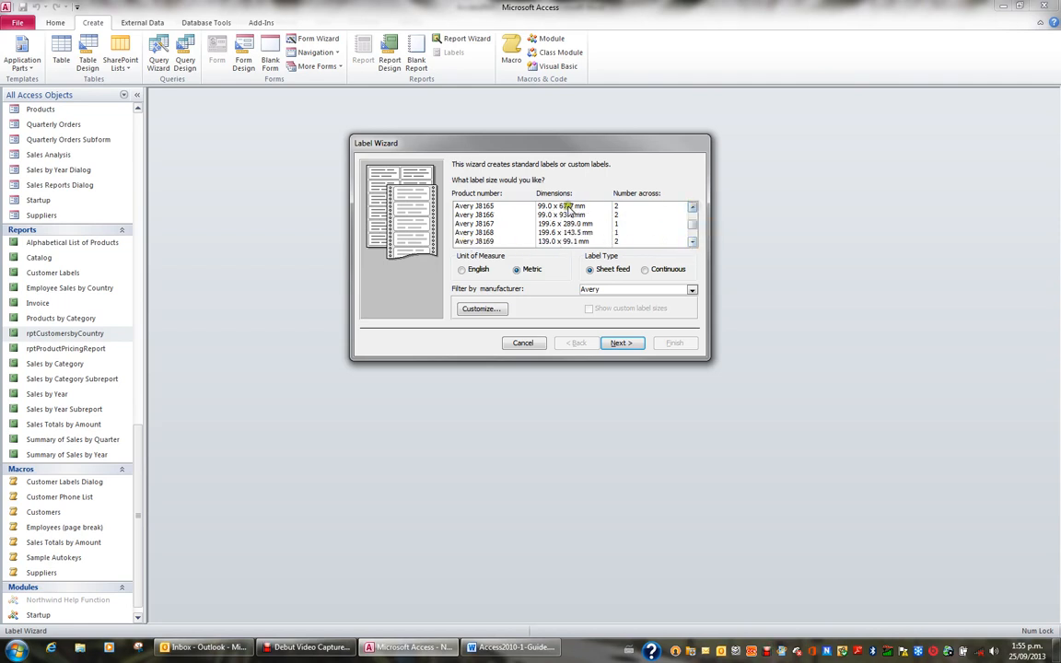
pyautogui.click(502, 204)
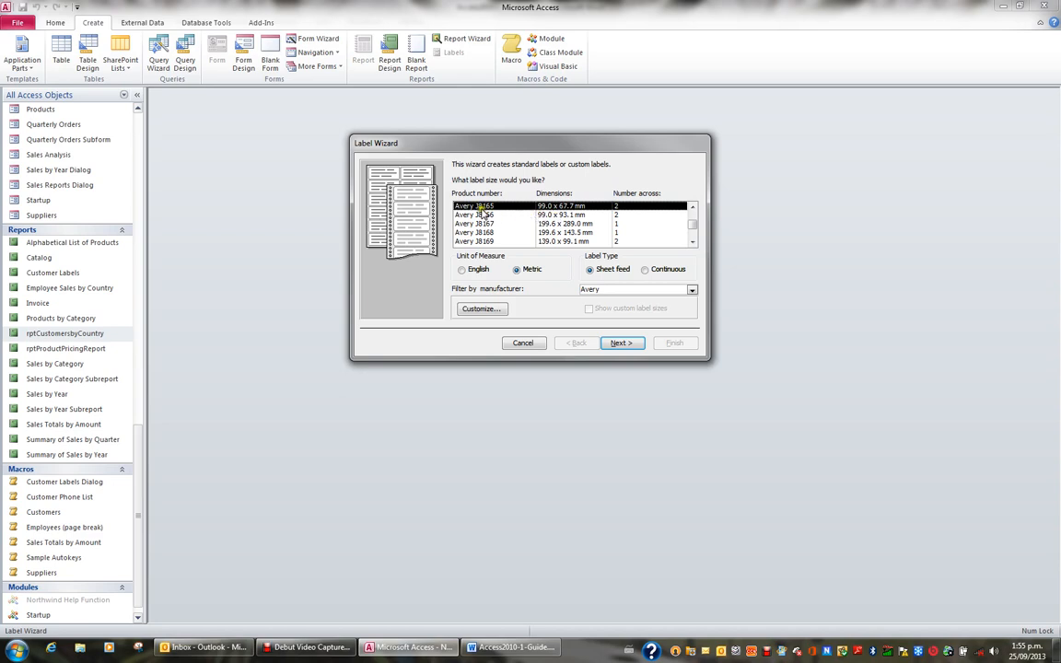
pyautogui.click(623, 343)
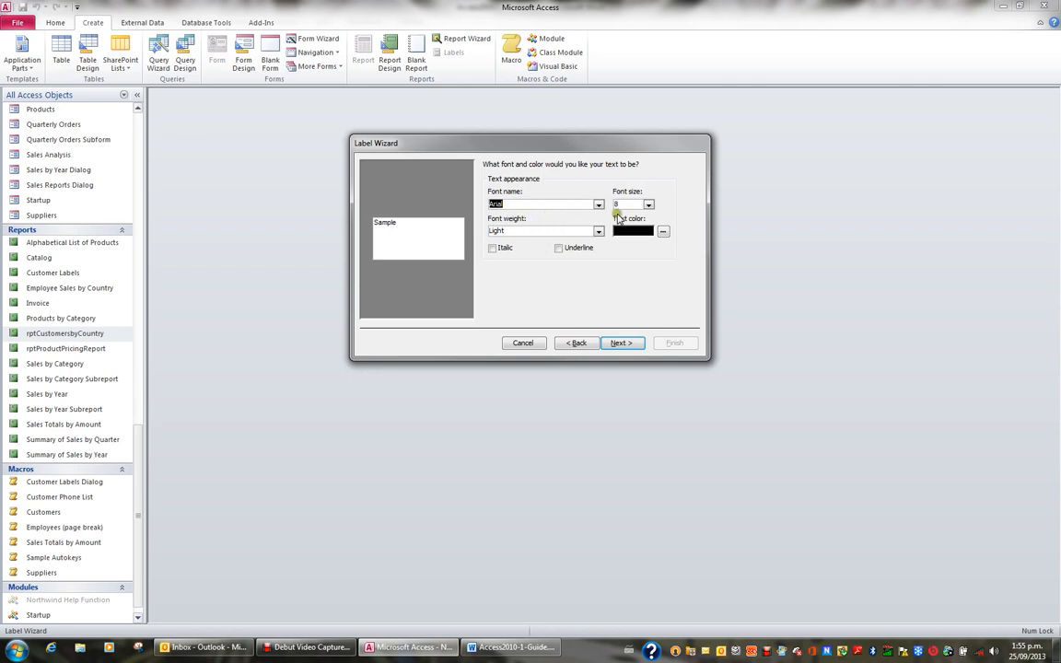
# Set the label text's font size to 10 and continue to the label field selection.
pyautogui.click(648, 205)
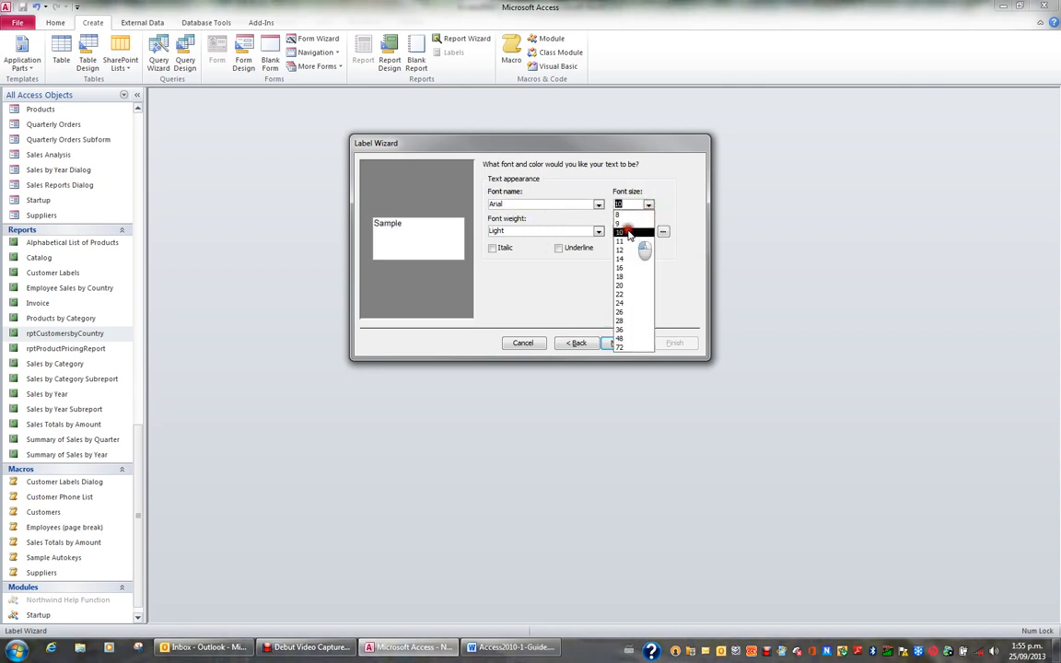
pyautogui.click(629, 233)
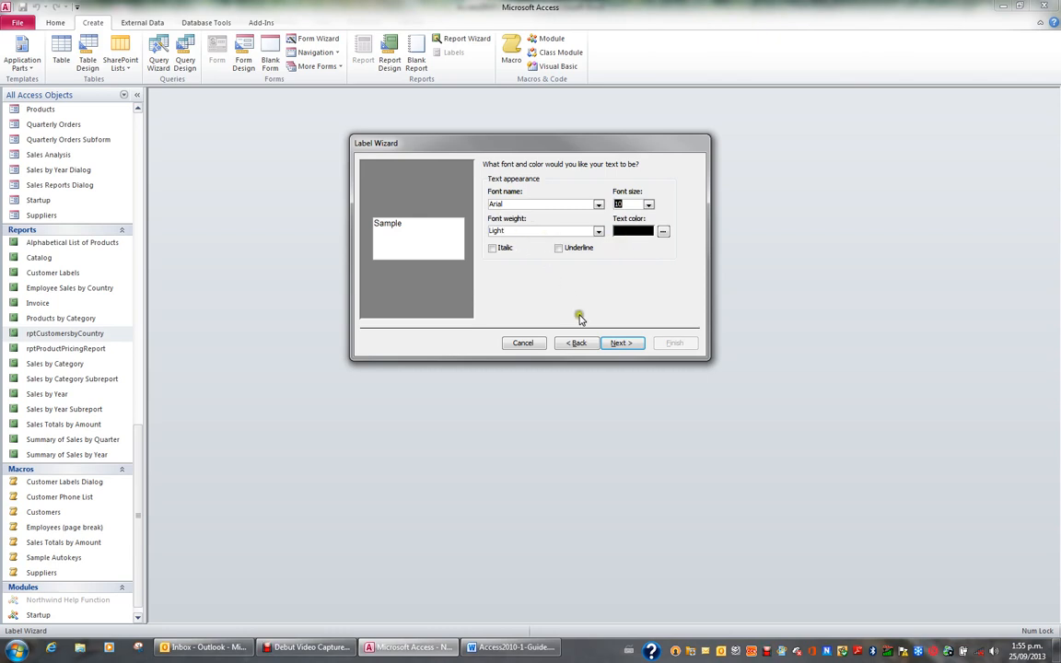
pyautogui.click(621, 343)
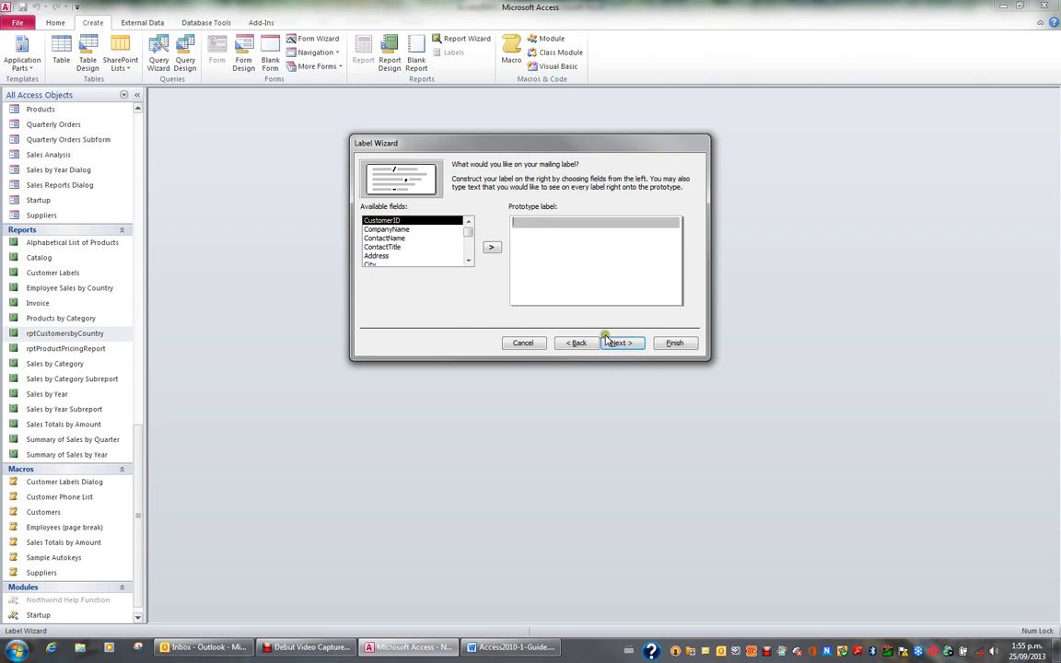
# Place the CompanyName, Address and City fields on the first three lines of the prototype label, one per line.
pyautogui.click(405, 230)
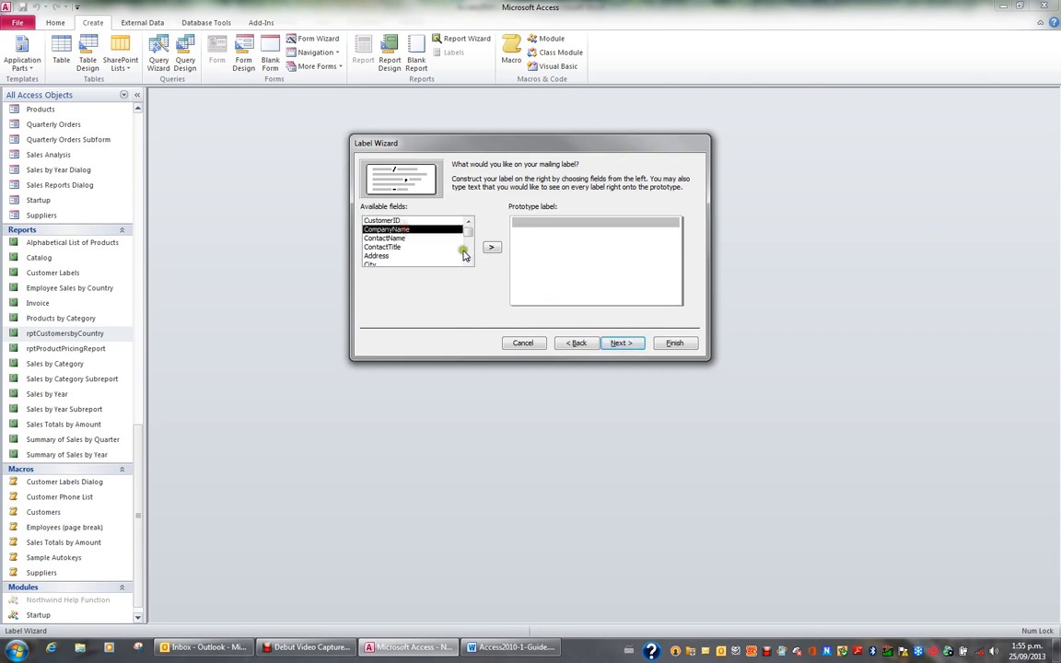
pyautogui.click(491, 250)
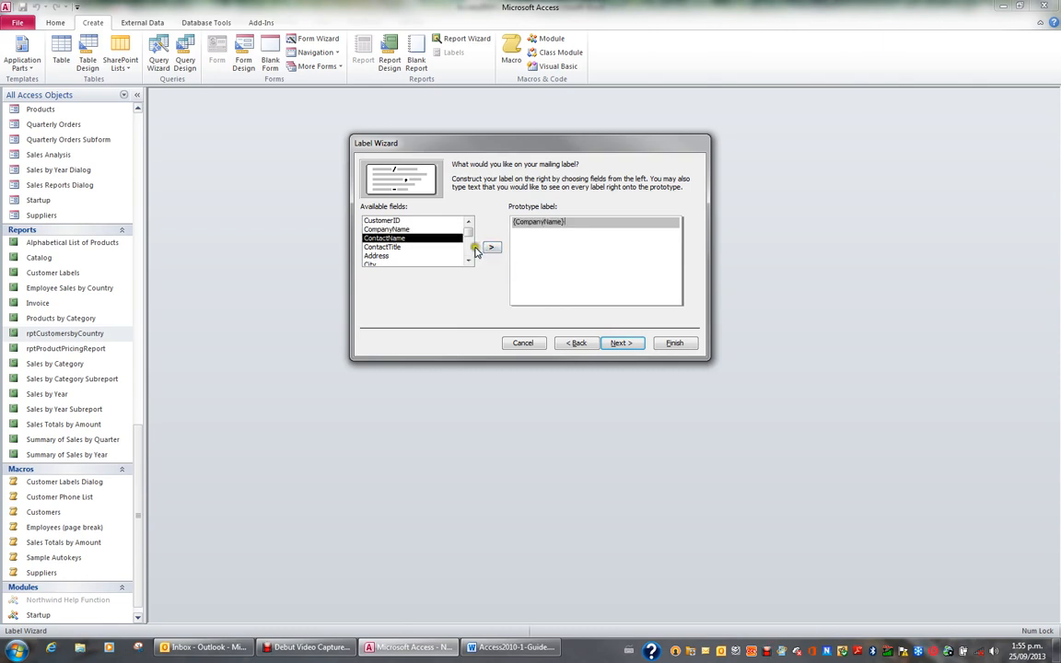
pyautogui.press('Return')
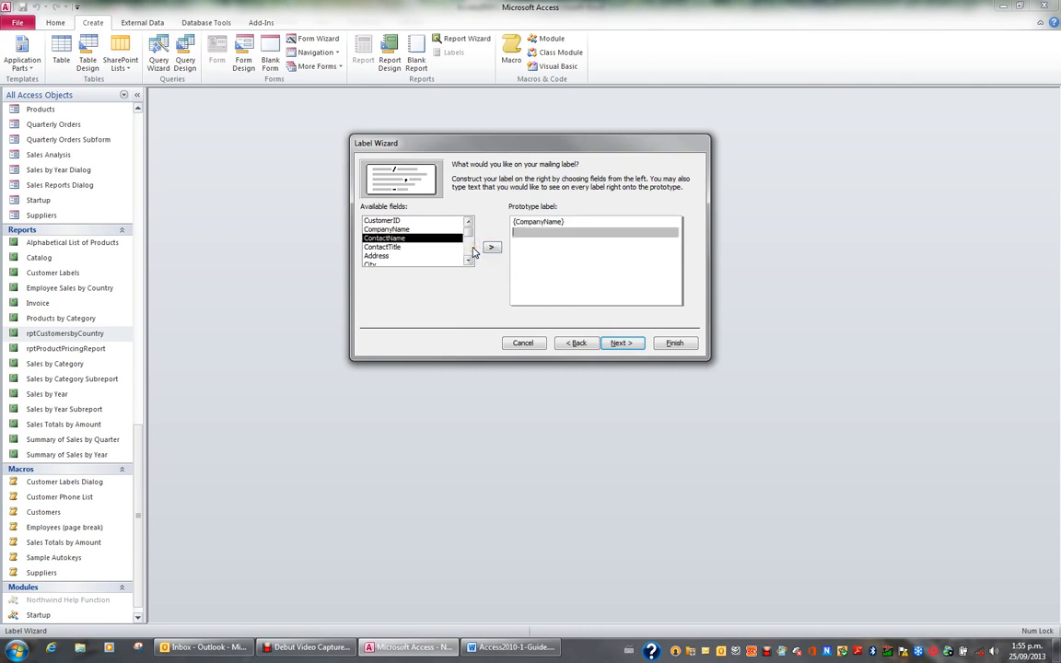
pyautogui.click(391, 256)
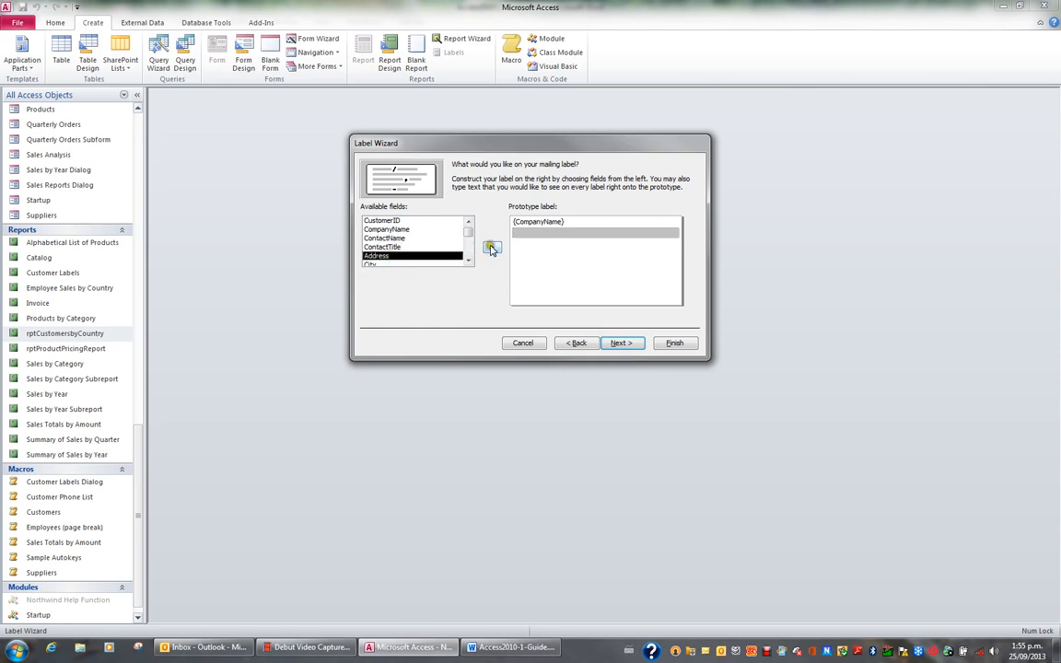
pyautogui.click(490, 248)
pyautogui.press('Return')
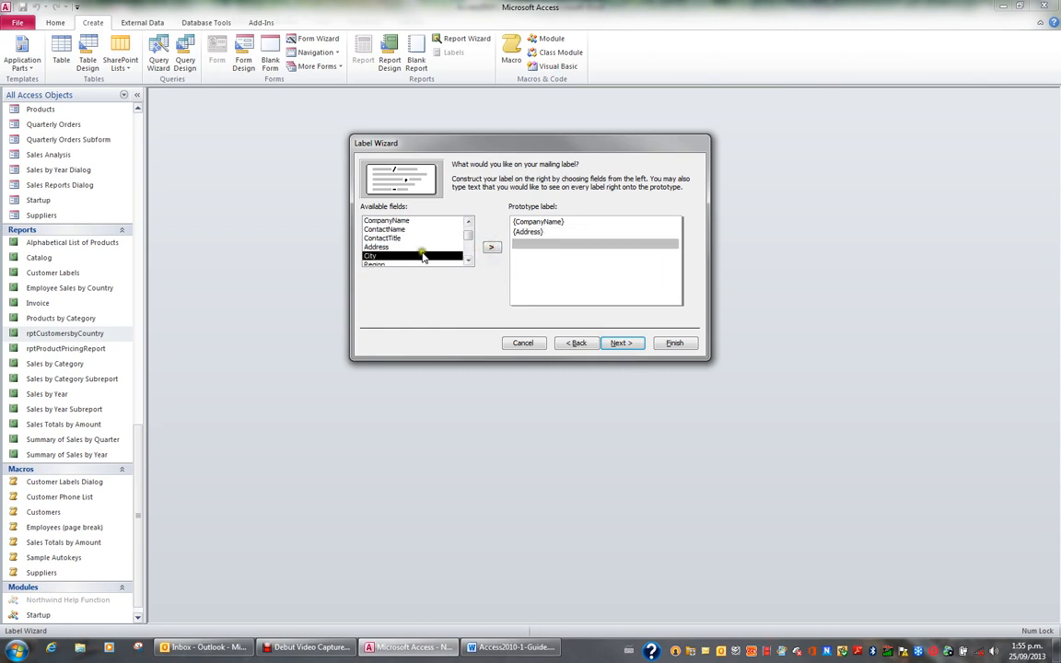
pyautogui.click(490, 248)
pyautogui.press('Return')
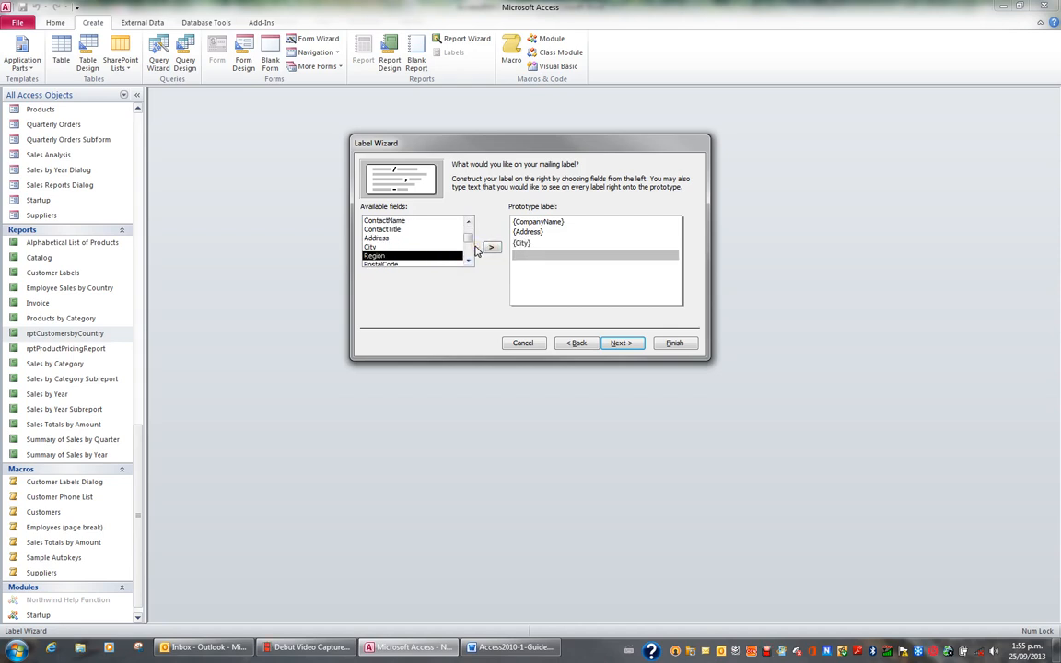
# Add the Country field on the line below City in the prototype label.
pyautogui.click(468, 223)
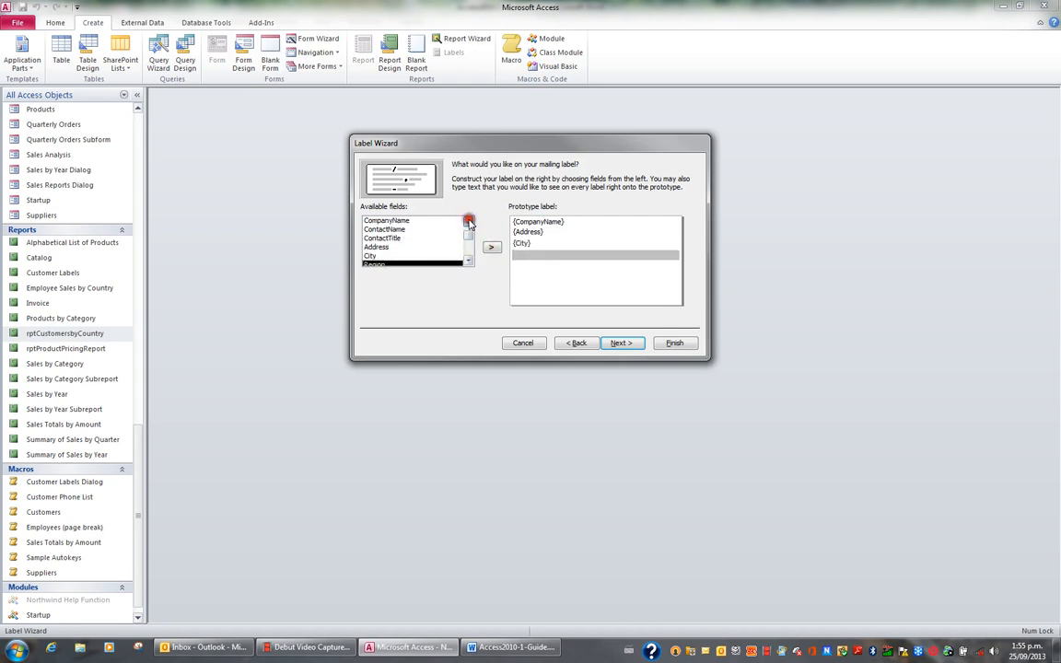
pyautogui.click(468, 223)
pyautogui.click(468, 262)
pyautogui.click(468, 263)
pyautogui.click(468, 263)
pyautogui.click(468, 263)
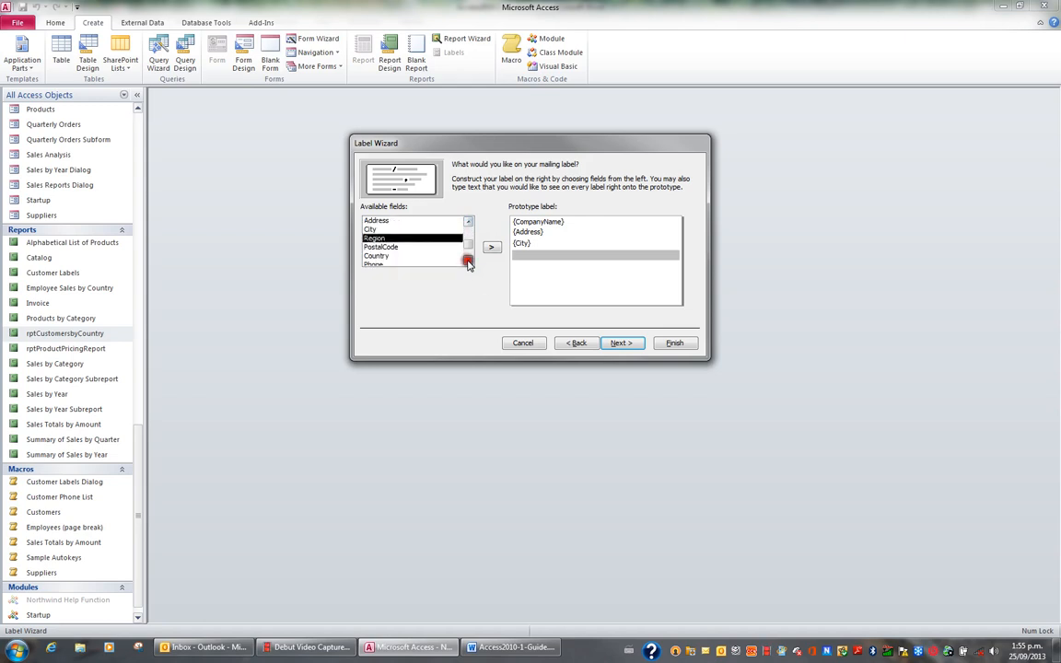
pyautogui.click(420, 255)
pyautogui.click(491, 249)
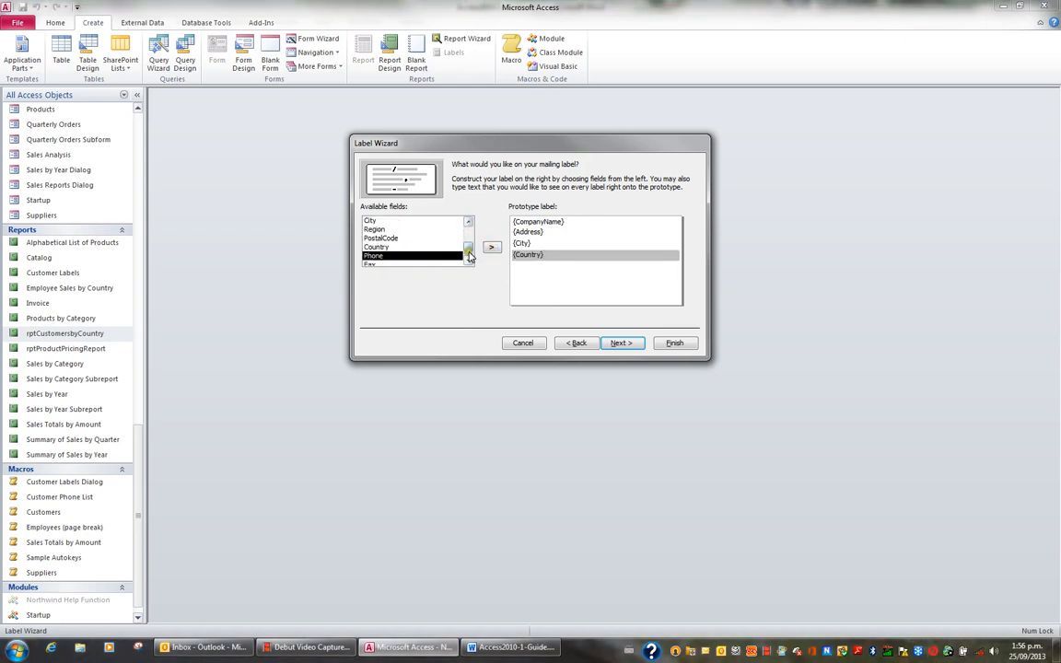
# Add a line reading "Attention: " followed by the ContactName field below Country, and continue to the label sorting options.
pyautogui.press('Return')
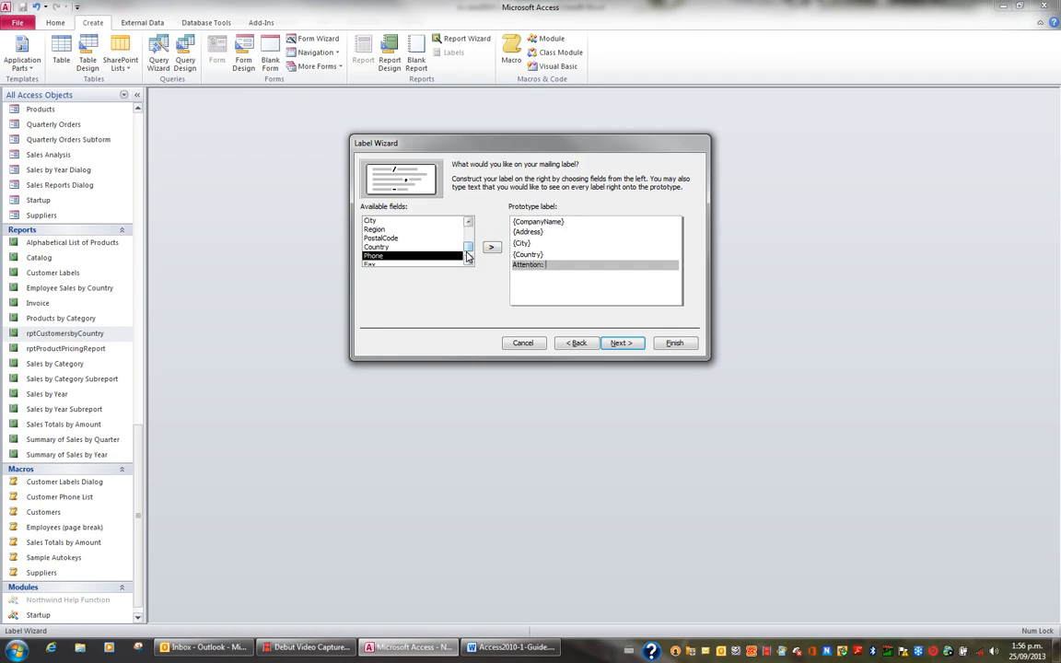
pyautogui.click(468, 222)
pyautogui.click(469, 221)
pyautogui.click(468, 221)
pyautogui.click(468, 222)
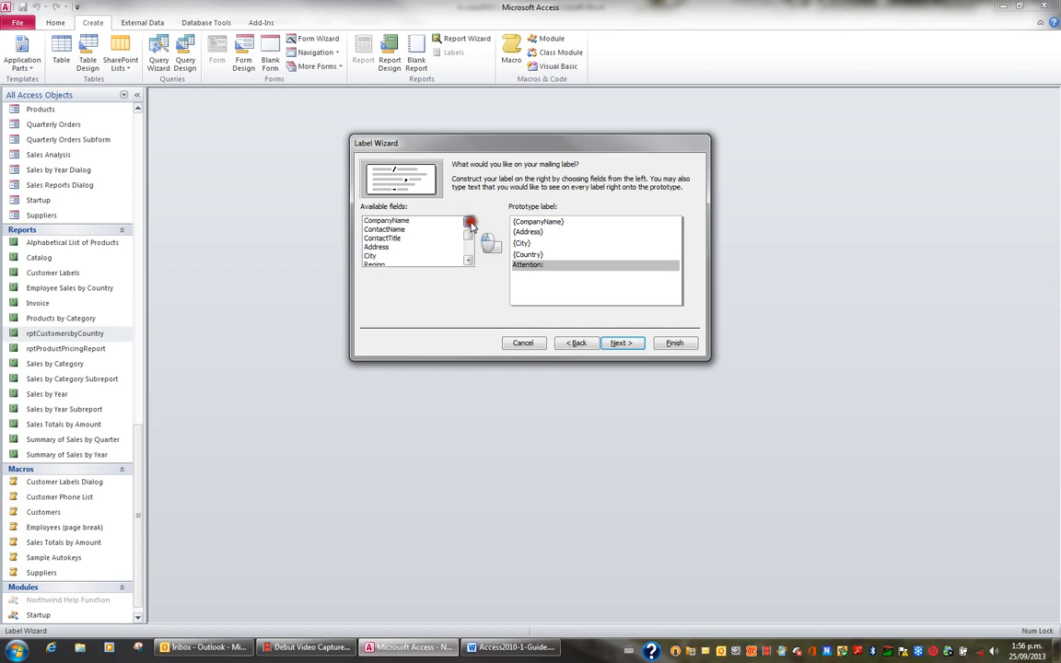
pyautogui.click(384, 229)
pyautogui.click(492, 247)
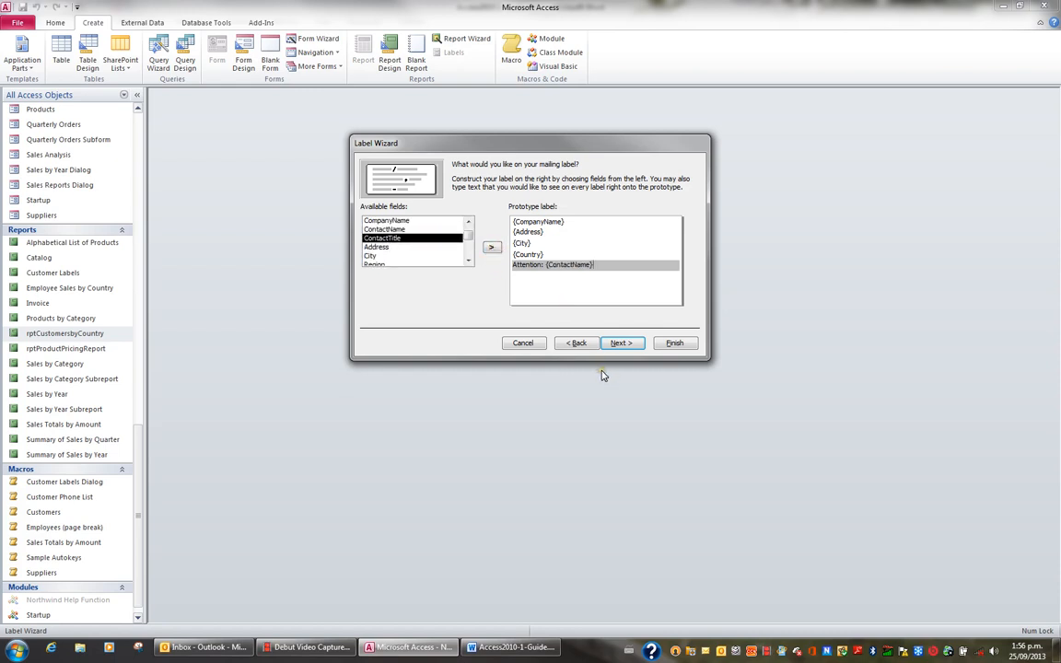
pyautogui.click(620, 343)
pyautogui.click(620, 343)
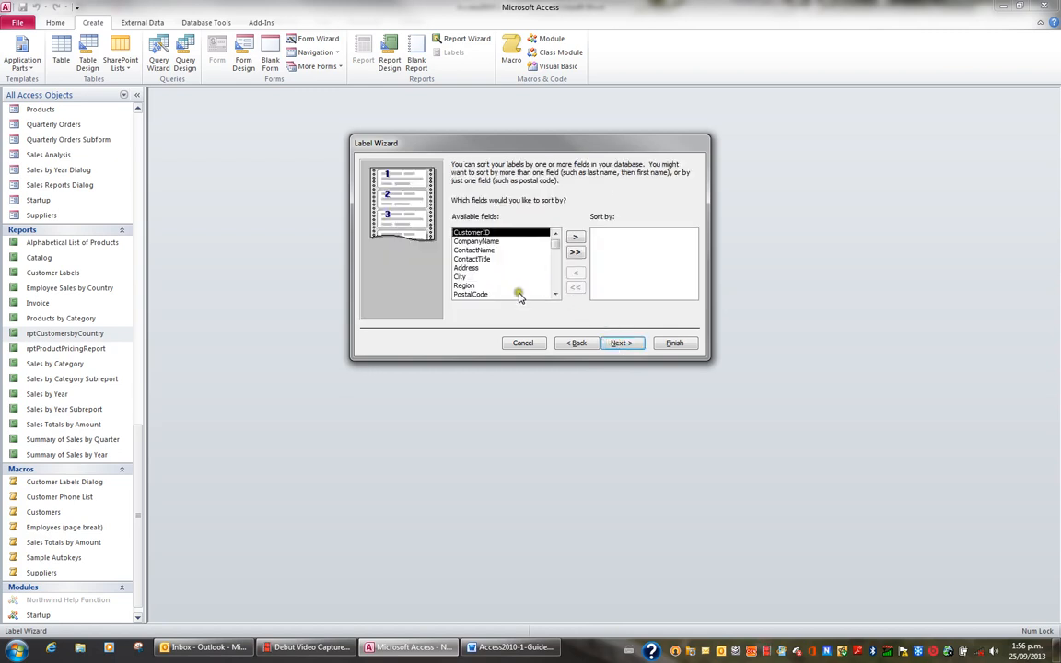
# Sort the mailing labels by Country and continue to naming the report.
pyautogui.click(555, 294)
pyautogui.click(555, 295)
pyautogui.click(498, 285)
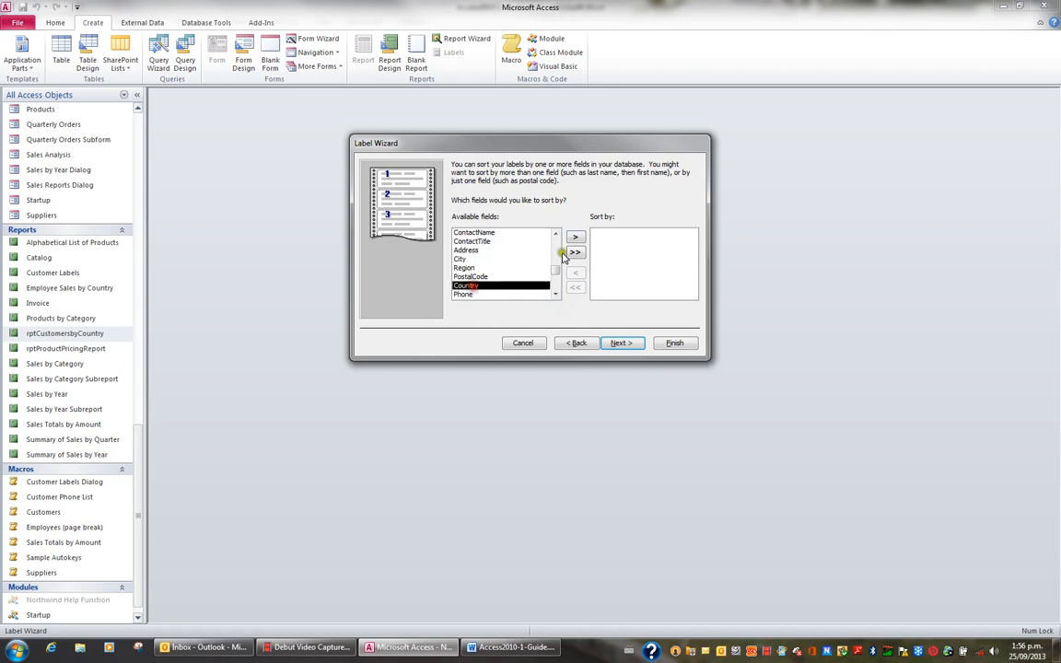
pyautogui.click(576, 237)
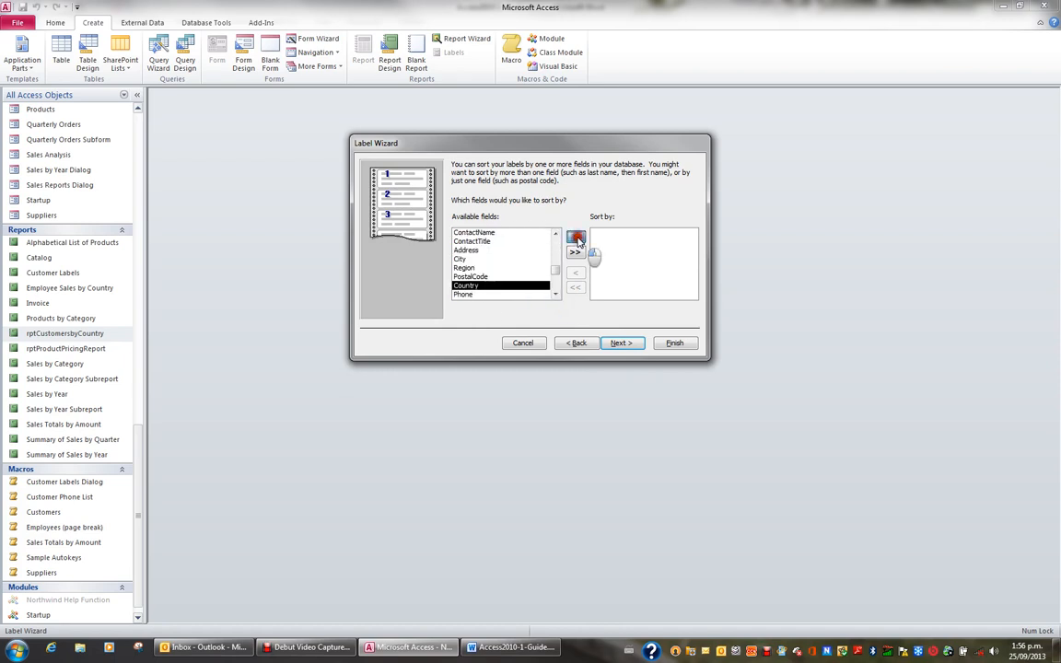
pyautogui.click(621, 342)
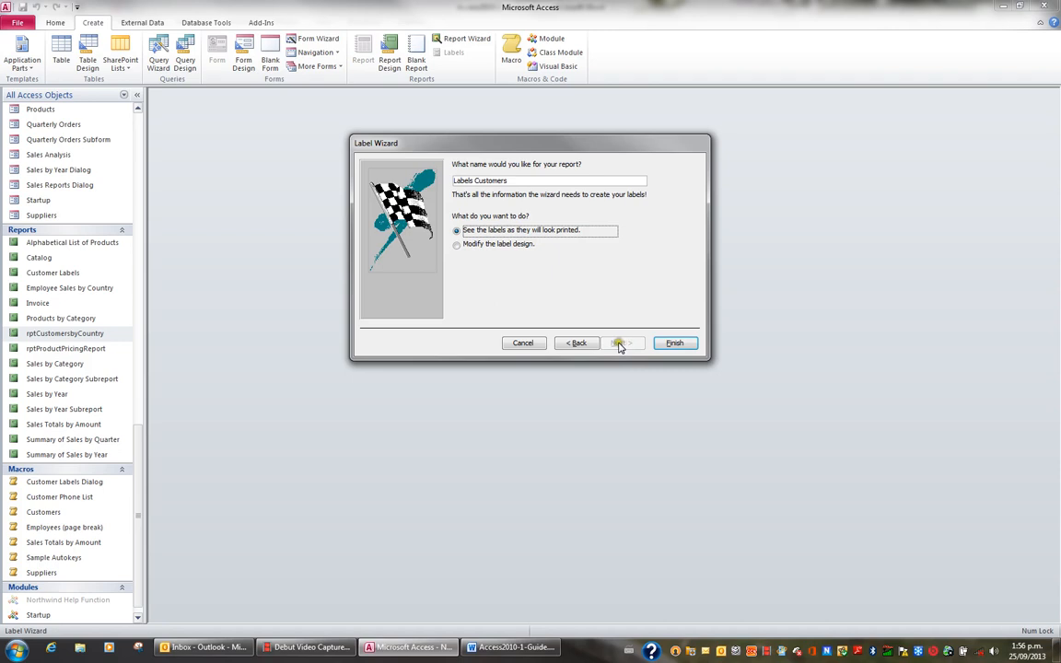
# Name the label report rptCustomerMailingLabels, finish the wizard, and close the resulting label preview.
pyautogui.click(465, 181)
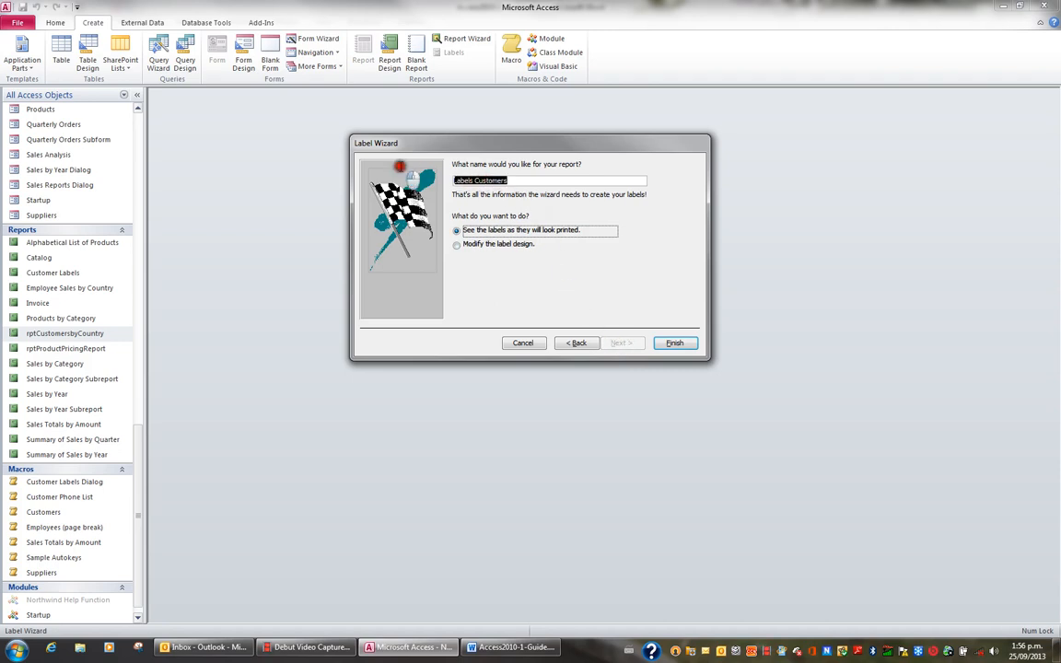
pyautogui.write('rpt')
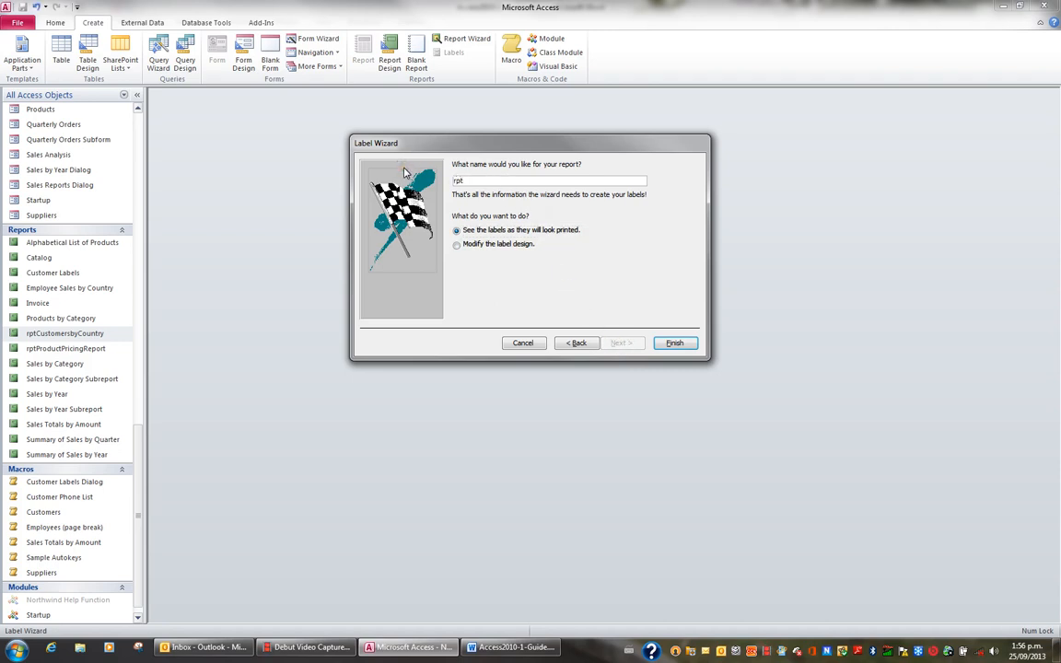
pyautogui.write('CustomerMailingLabels')
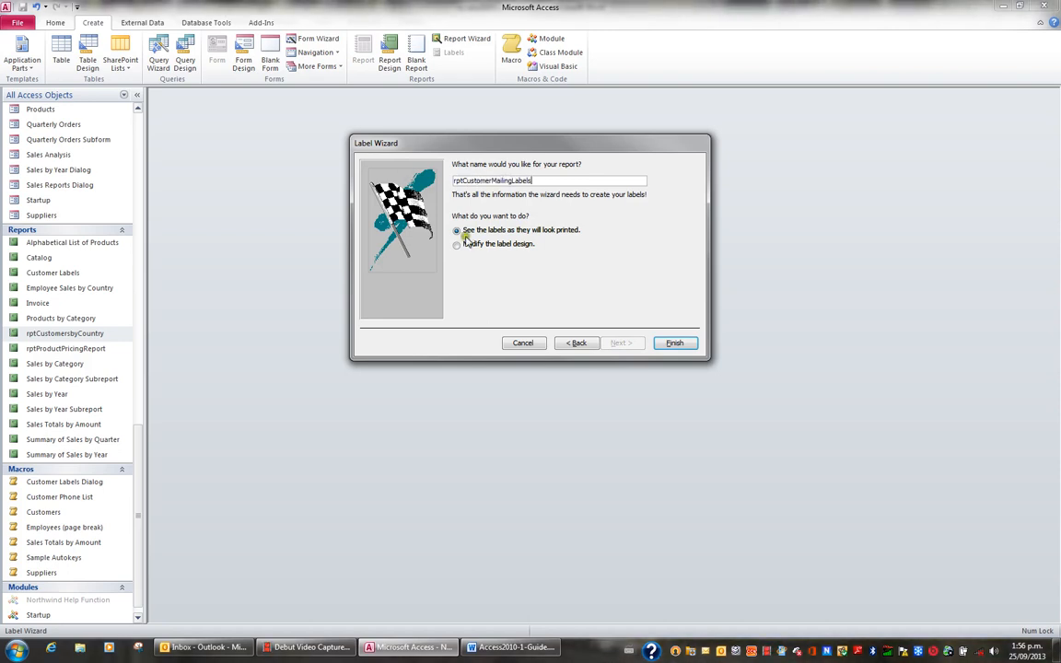
pyautogui.click(674, 343)
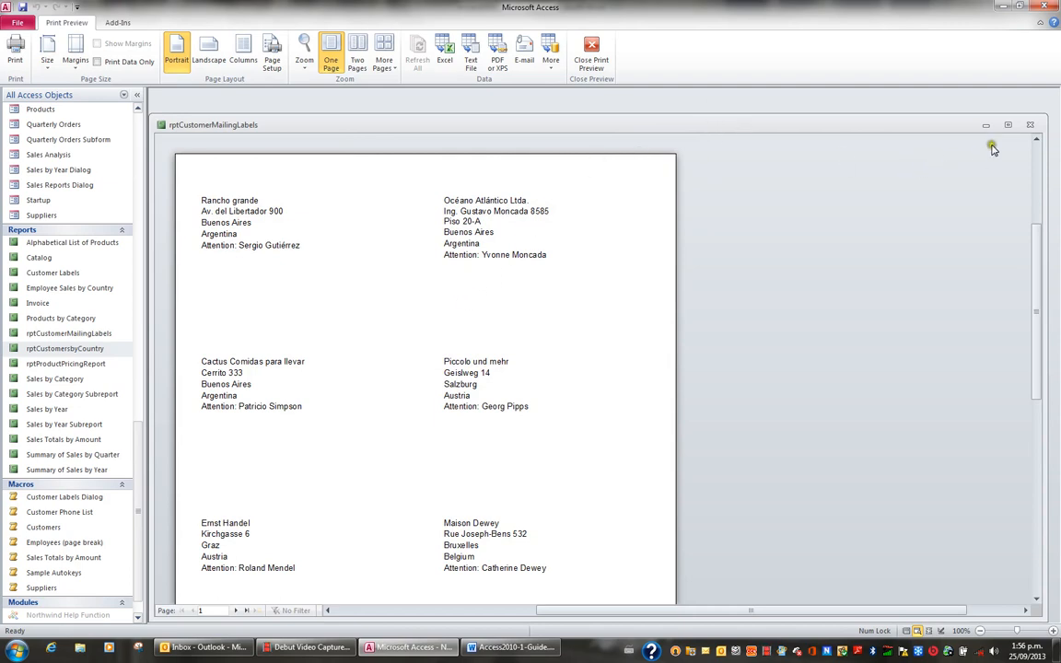
pyautogui.click(1032, 125)
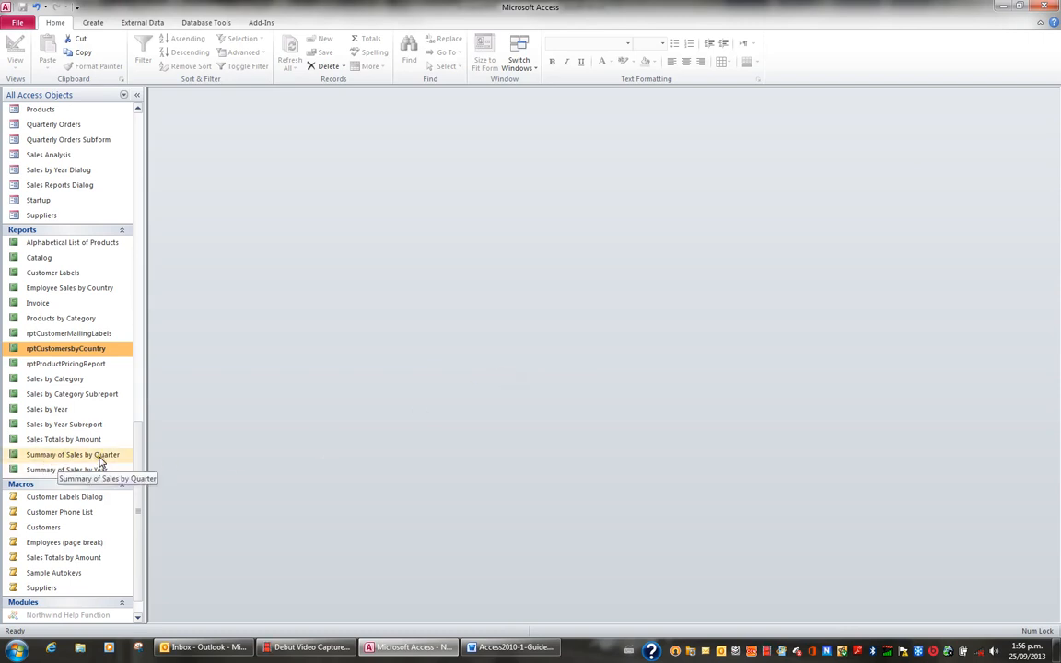
# Reopen the rptCustomerMailingLabels report, view it maximized, and close it.
pyautogui.click(67, 336)
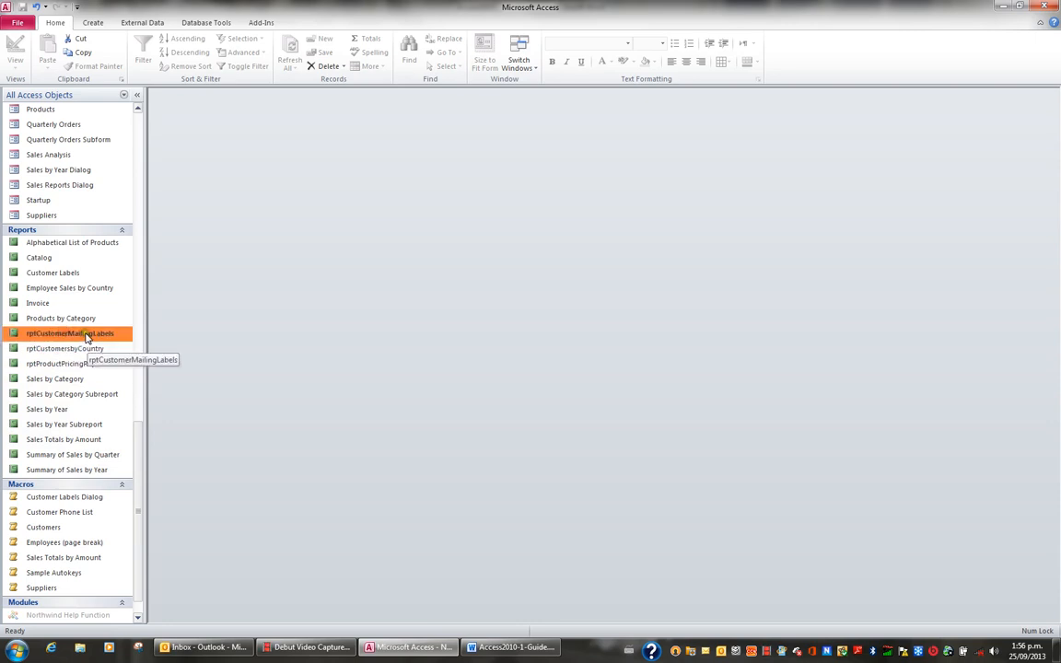
pyautogui.doubleClick(84, 335)
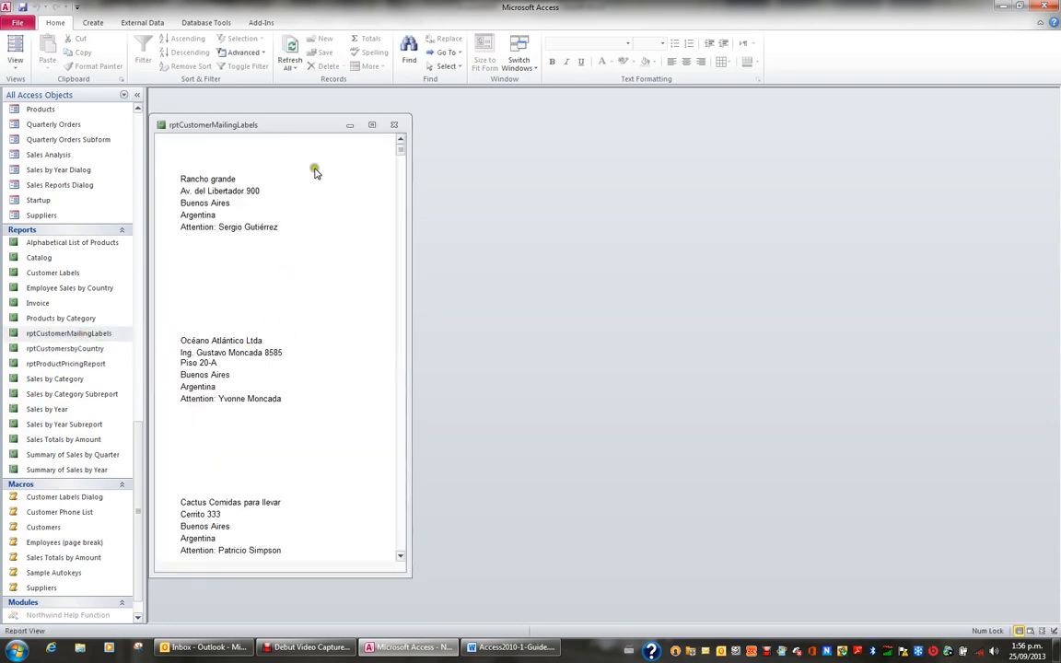
pyautogui.click(372, 124)
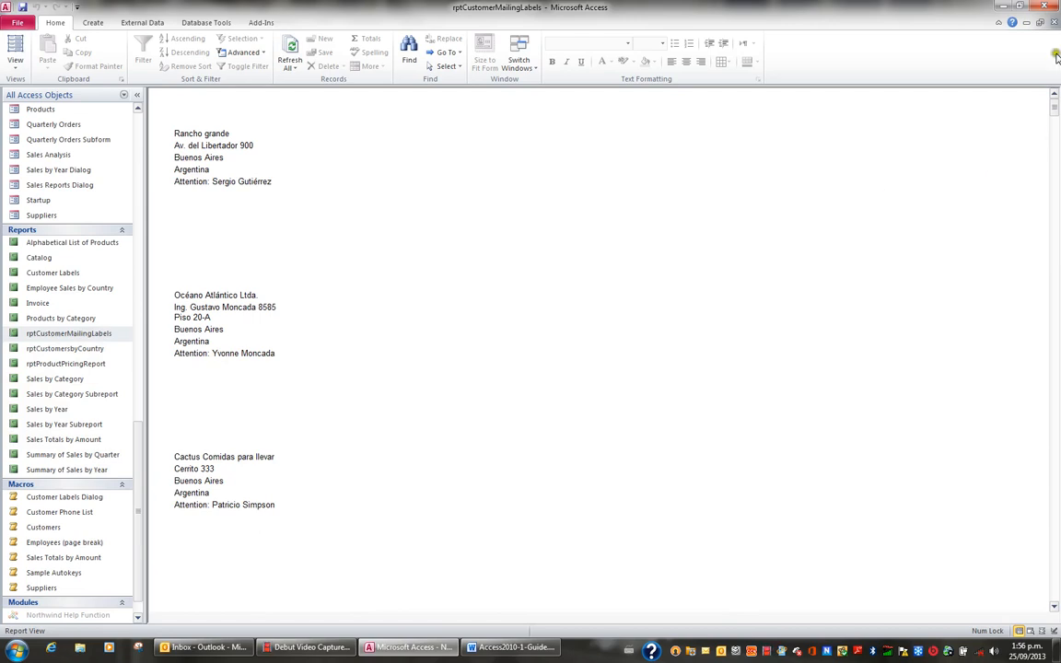
pyautogui.click(1053, 22)
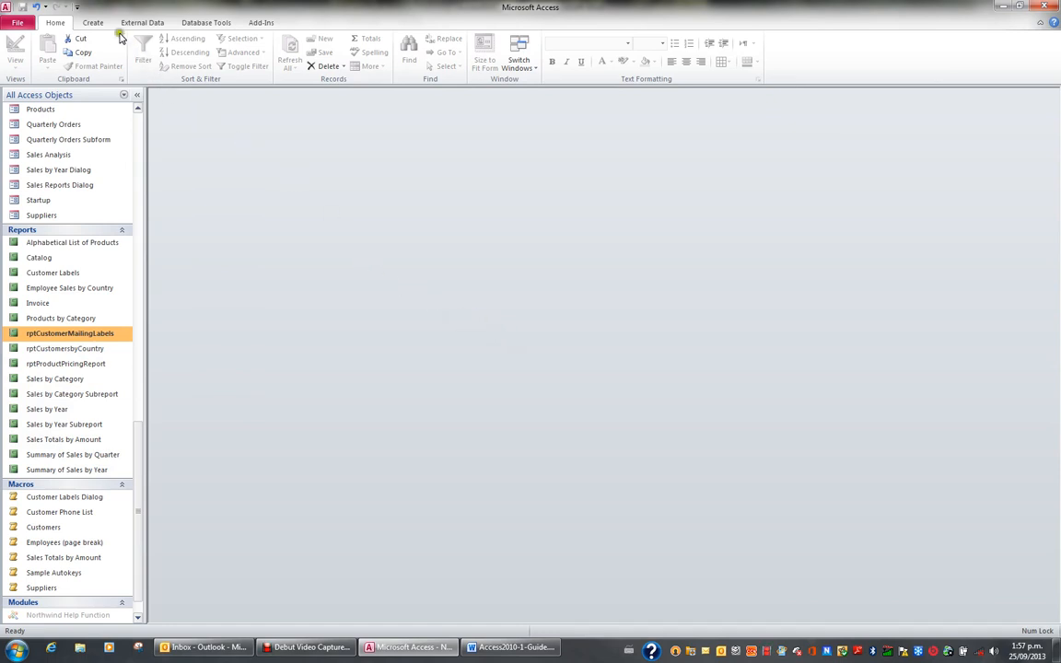
# Start a Report Wizard report based on the Product List query and include all of its fields.
pyautogui.click(92, 24)
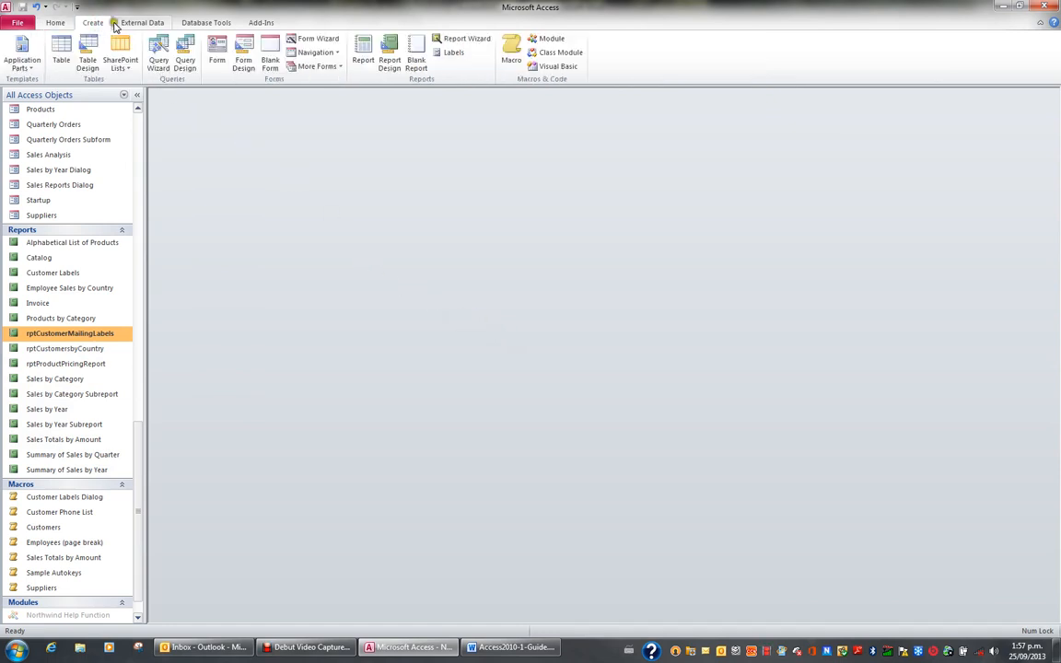
pyautogui.click(449, 40)
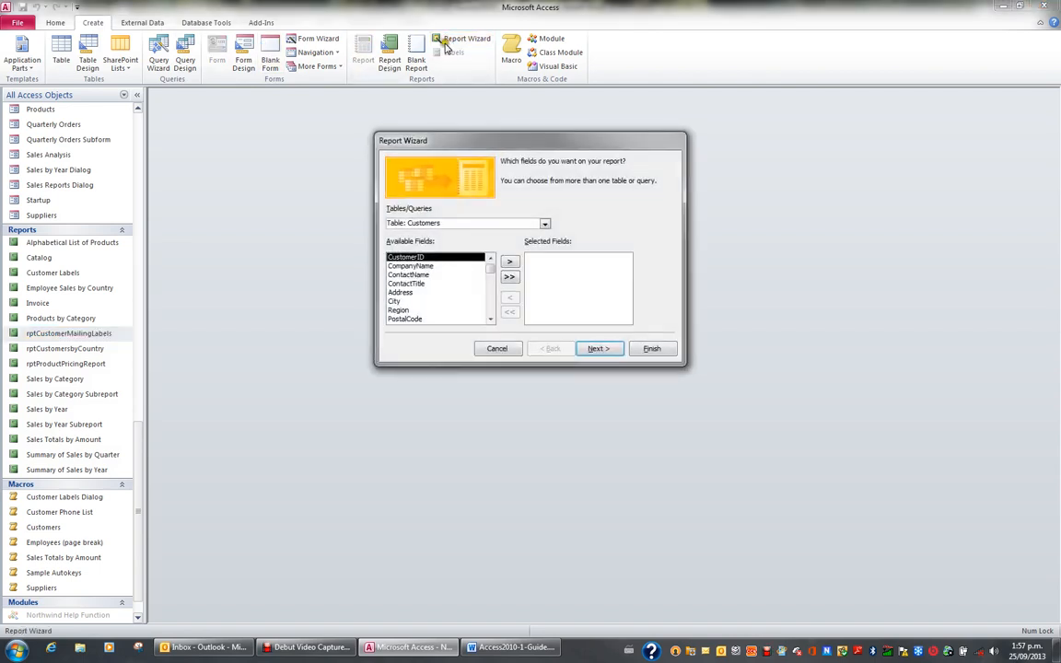
pyautogui.click(545, 225)
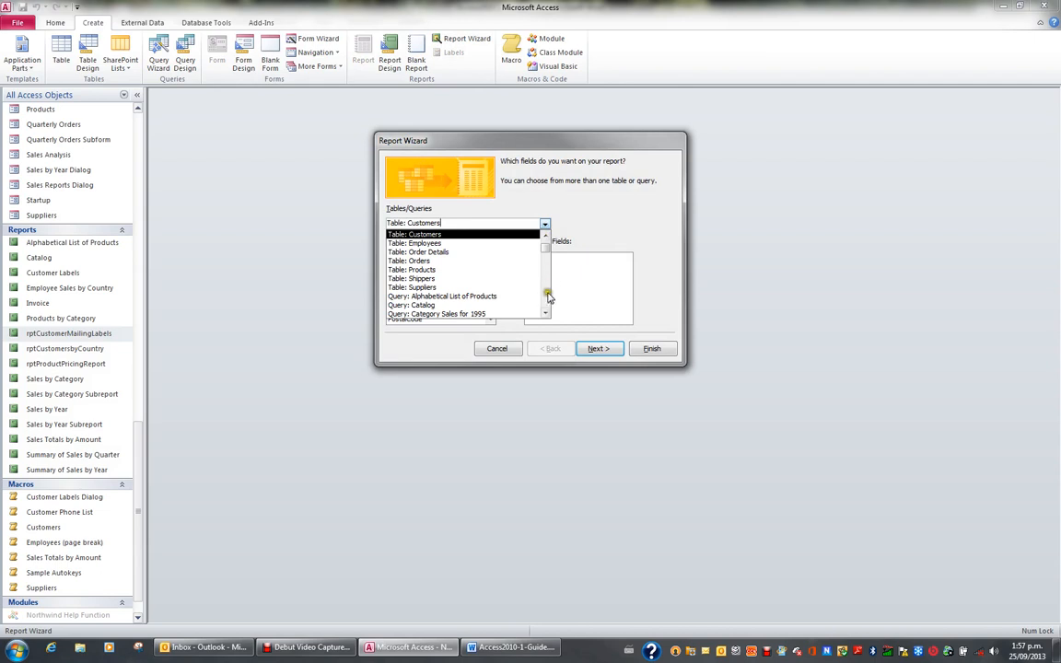
pyautogui.click(544, 313)
pyautogui.click(544, 314)
pyautogui.click(544, 314)
pyautogui.click(544, 314)
pyautogui.click(544, 314)
pyautogui.click(544, 314)
pyautogui.click(544, 314)
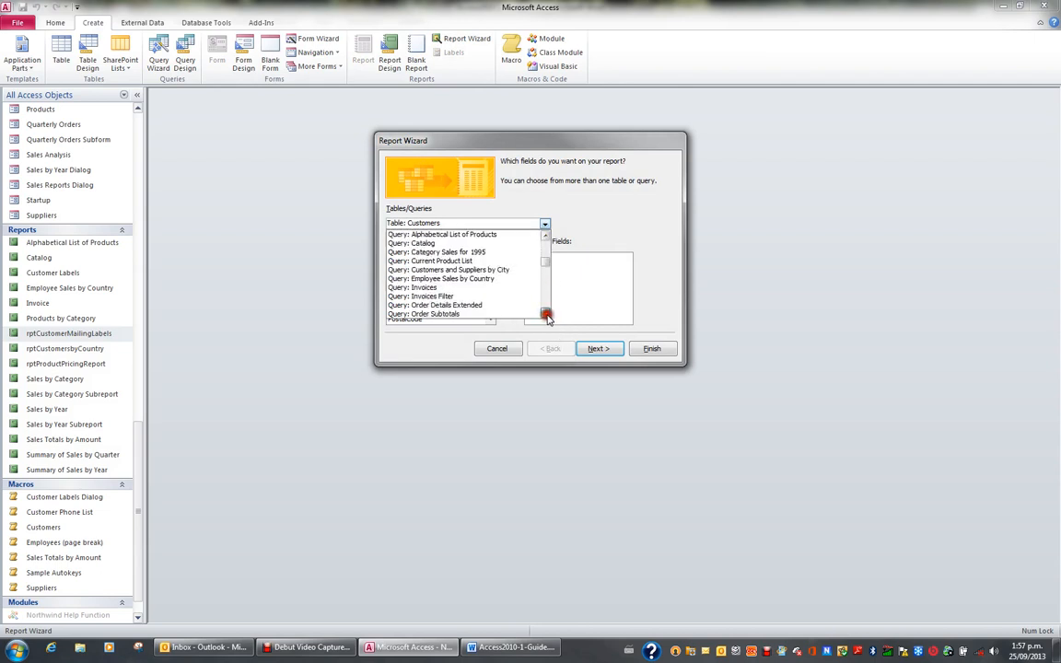
pyautogui.click(544, 314)
pyautogui.click(545, 314)
pyautogui.click(544, 314)
pyautogui.click(494, 305)
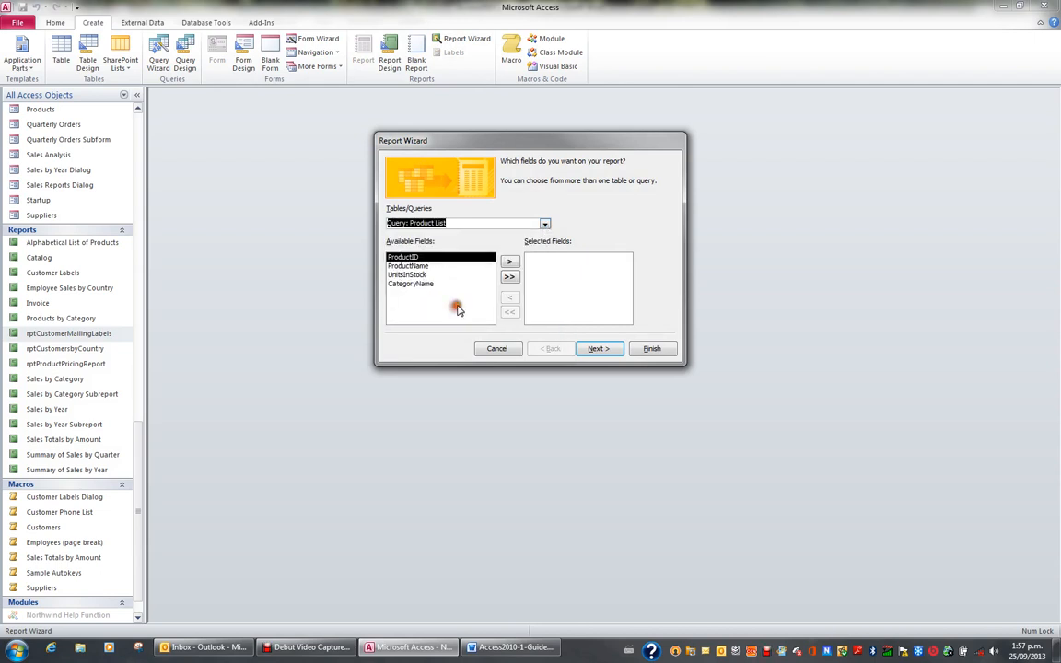
pyautogui.click(509, 278)
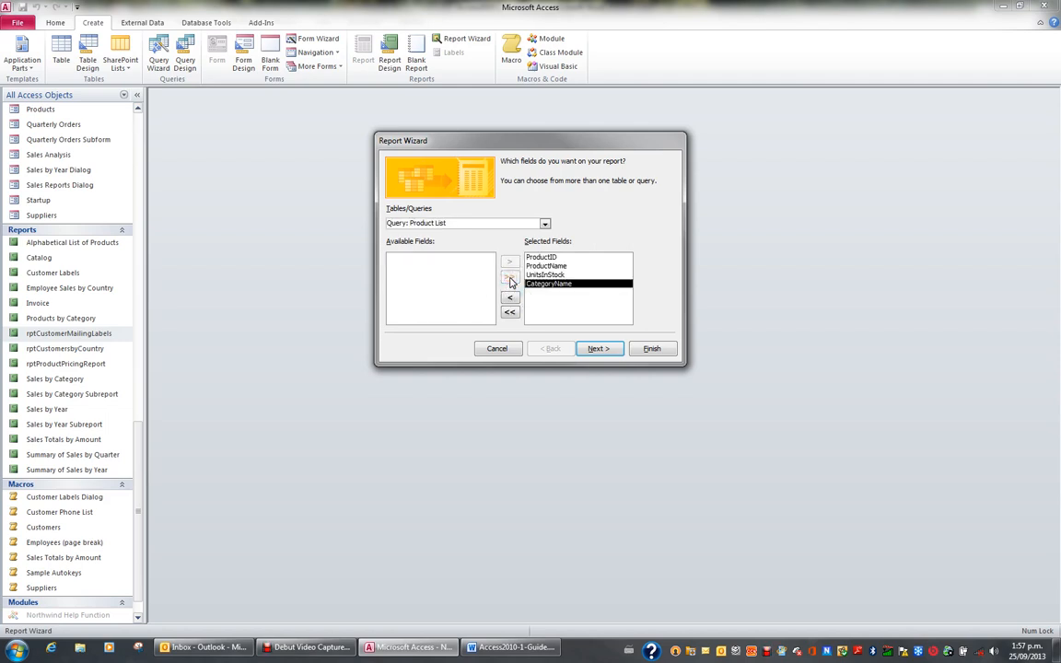
pyautogui.click(606, 350)
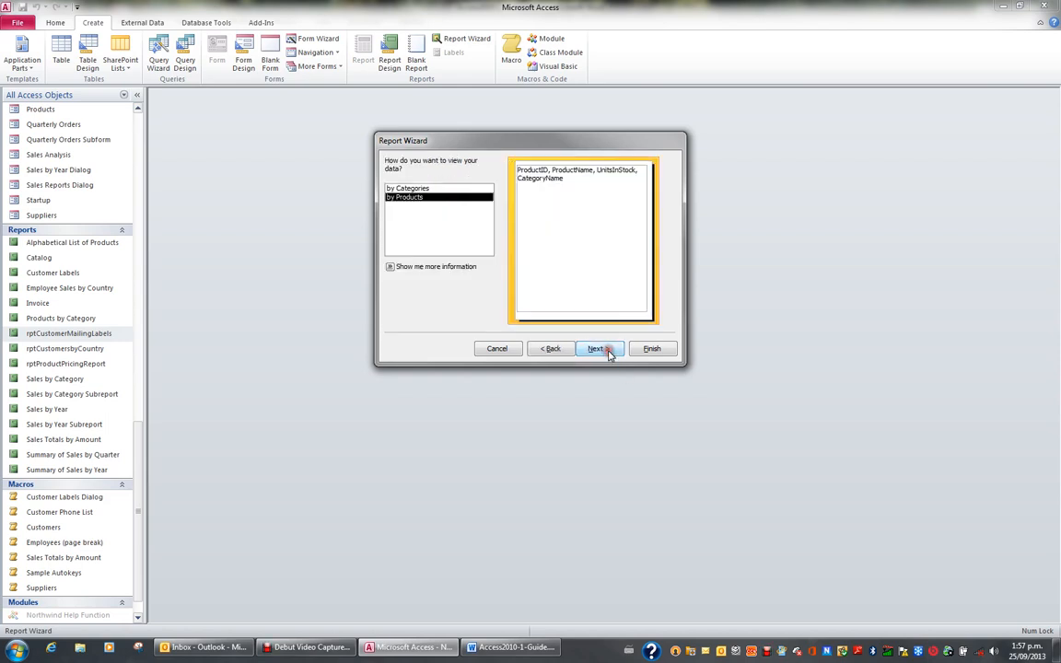
# Set the report data to be viewed by Categories and continue to the grouping levels.
pyautogui.click(607, 354)
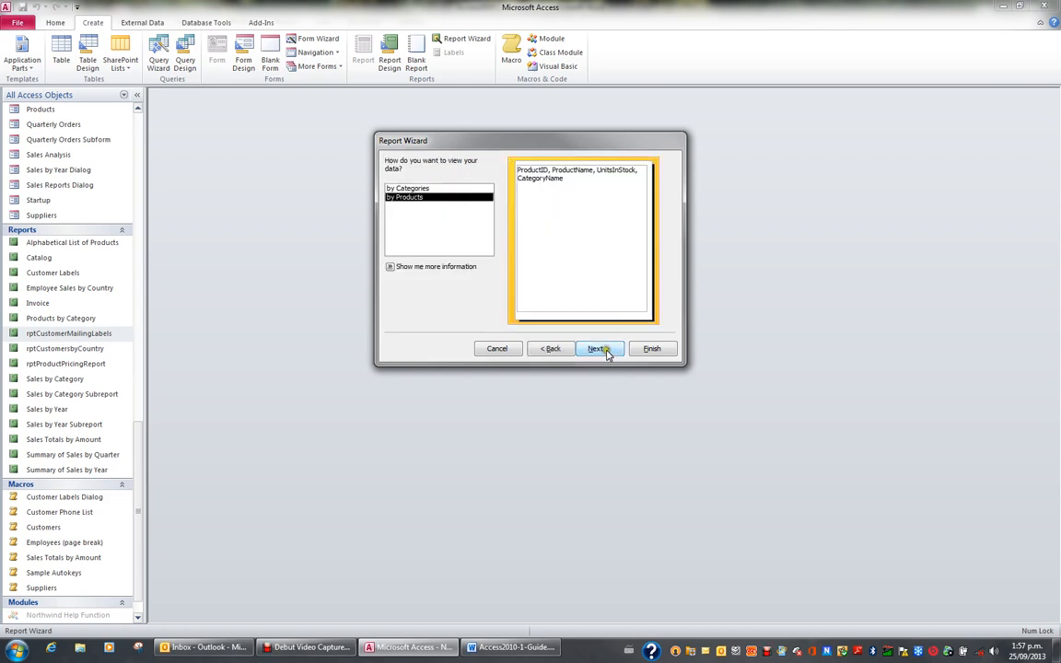
pyautogui.click(494, 294)
pyautogui.click(430, 217)
pyautogui.click(412, 188)
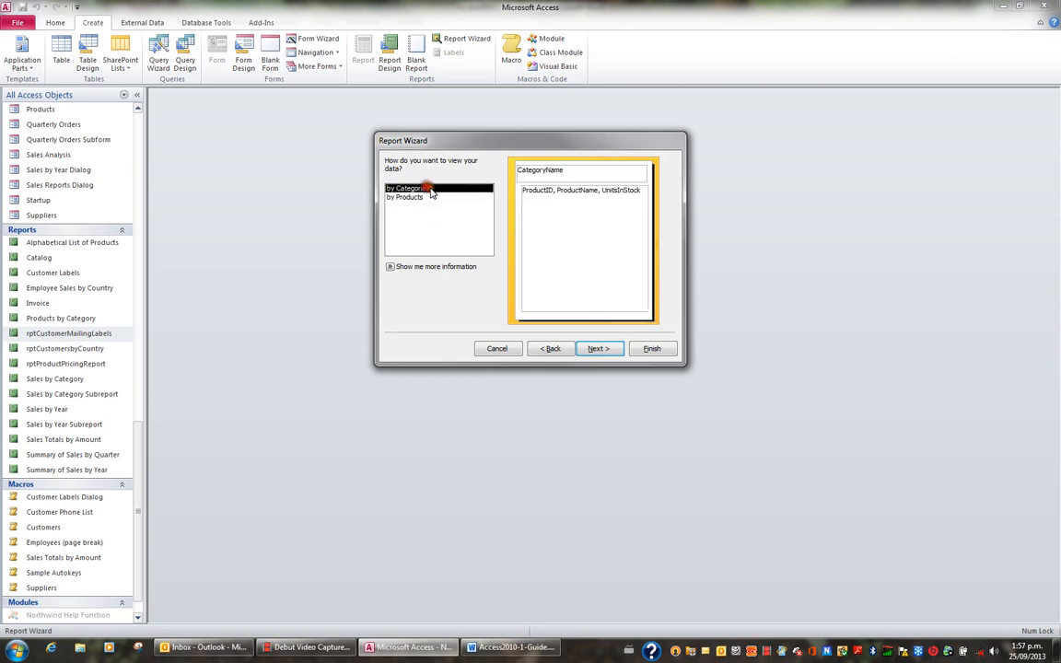
pyautogui.click(607, 350)
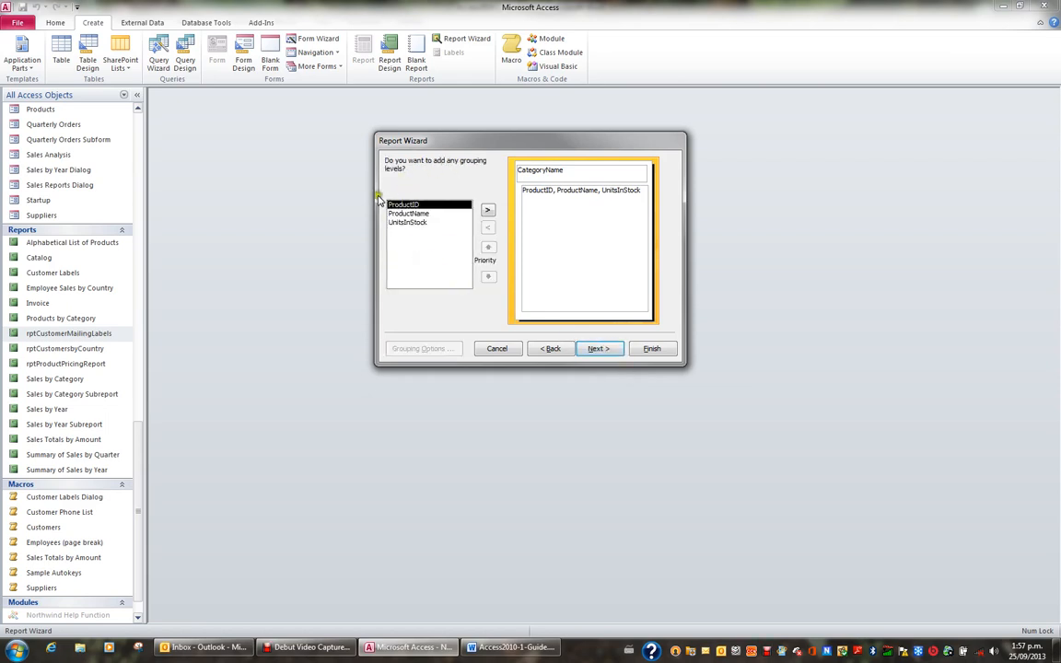
# Skip additional grouping levels and sort the report's detail records by ProductName in ascending order.
pyautogui.click(603, 350)
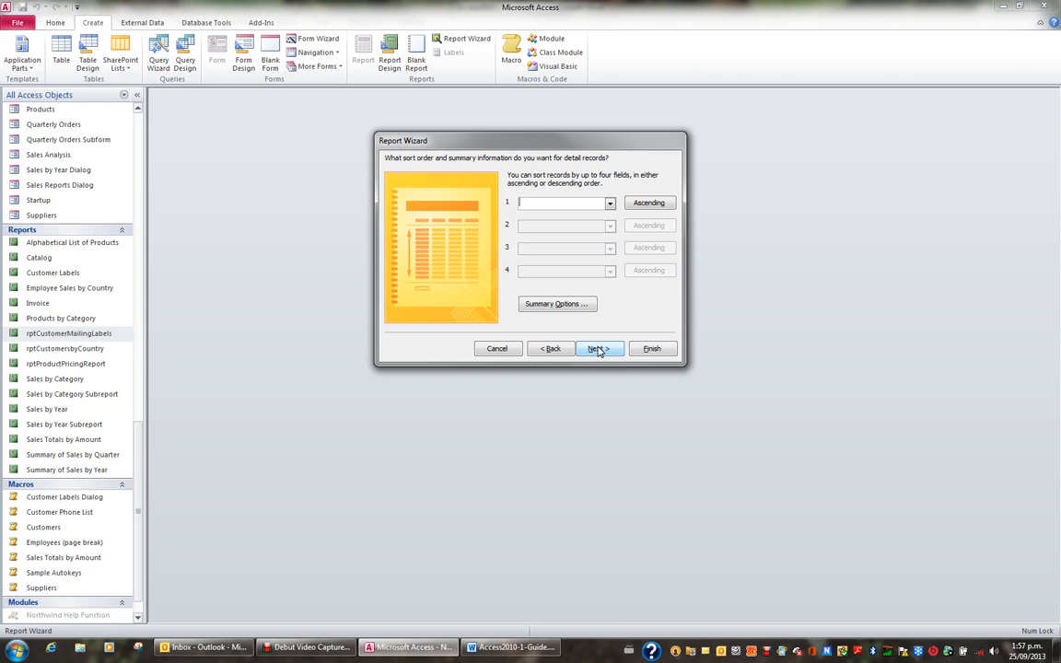
pyautogui.click(610, 203)
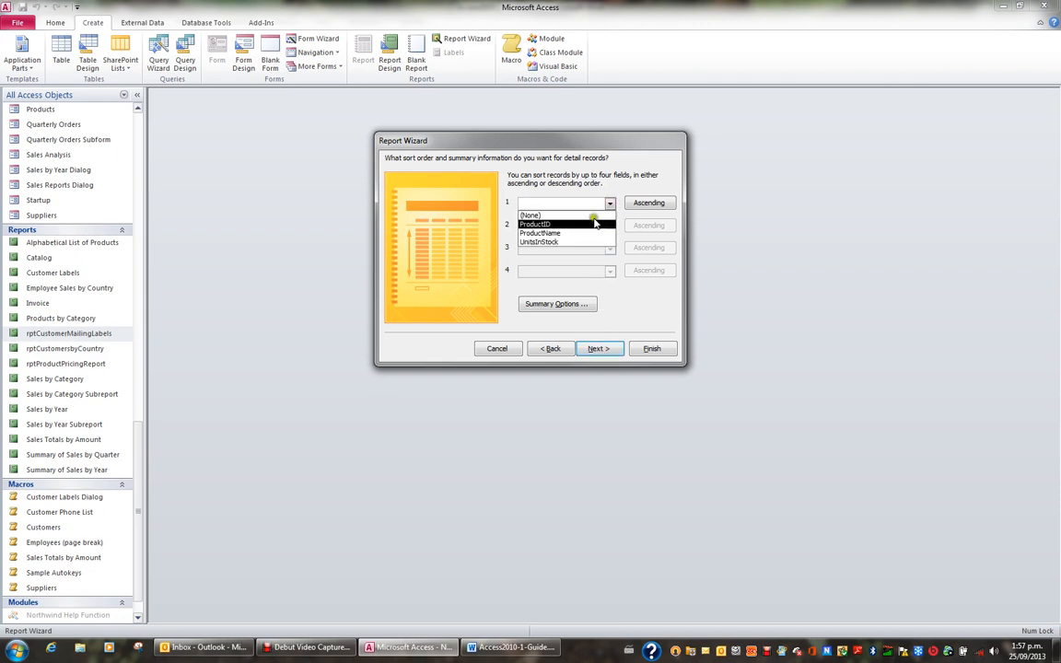
pyautogui.click(585, 232)
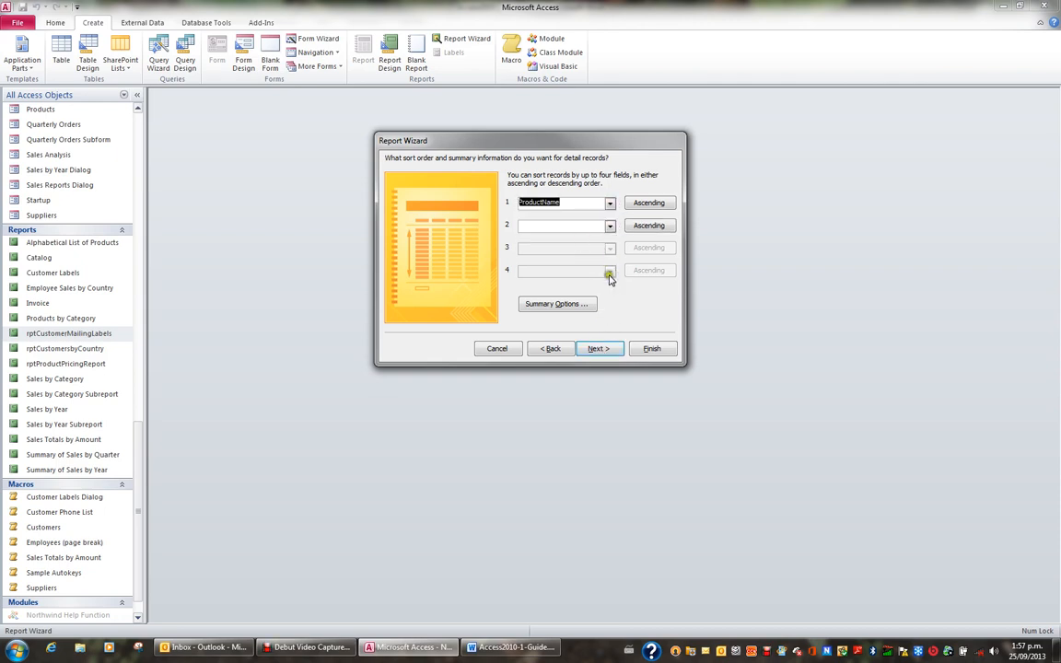
# Add Sum and Avg summary values for UnitsInStock, showing both detail and summary.
pyautogui.click(556, 305)
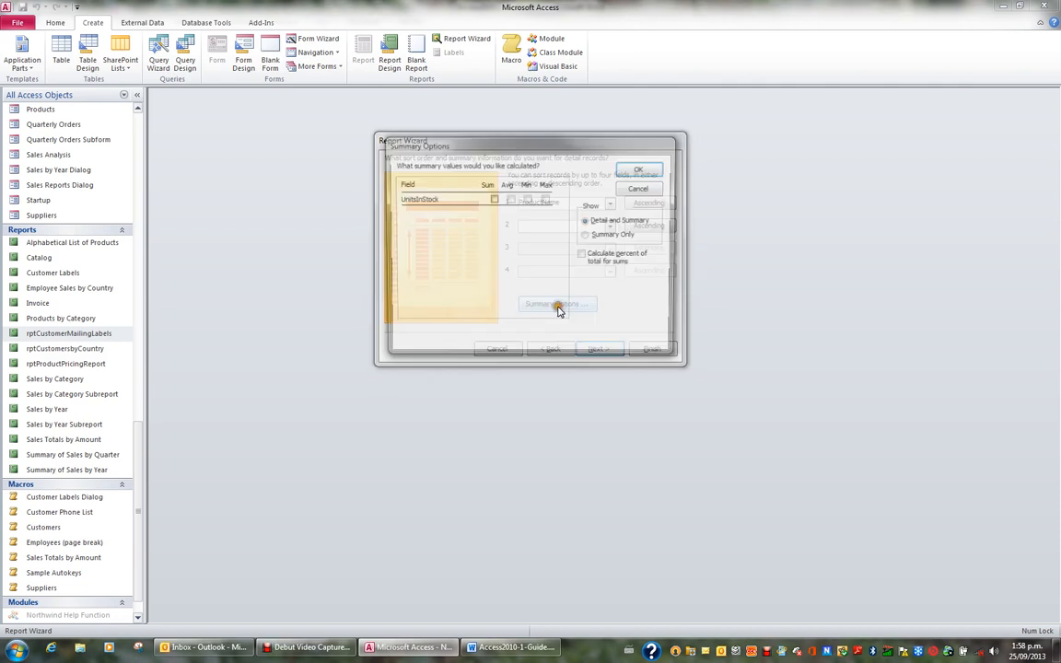
pyautogui.click(537, 279)
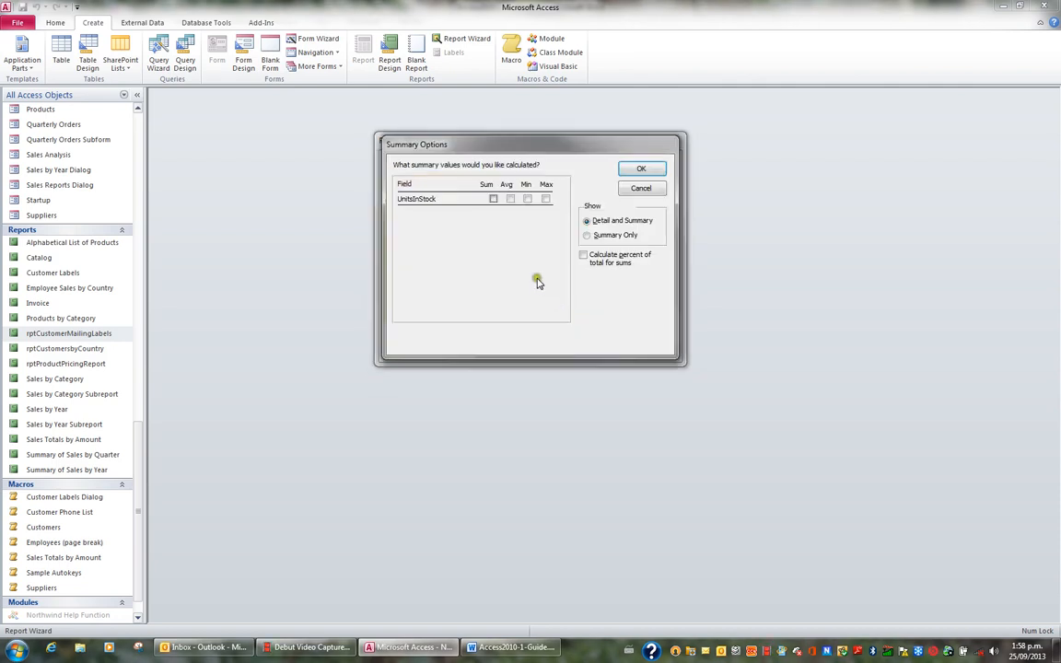
pyautogui.click(495, 200)
pyautogui.click(511, 199)
pyautogui.click(617, 223)
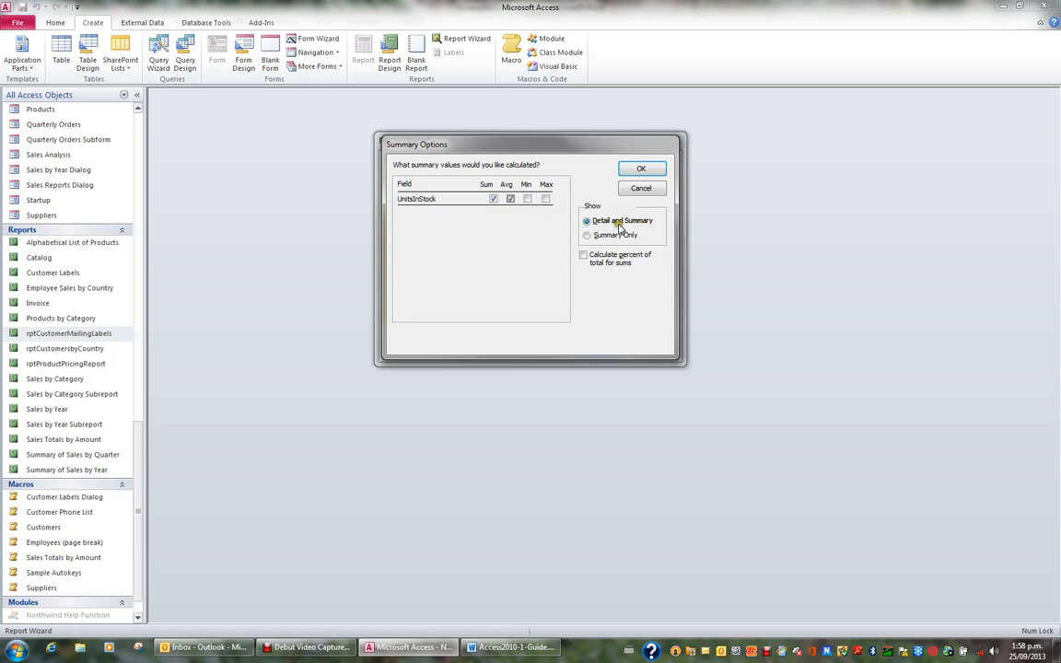
pyautogui.click(643, 169)
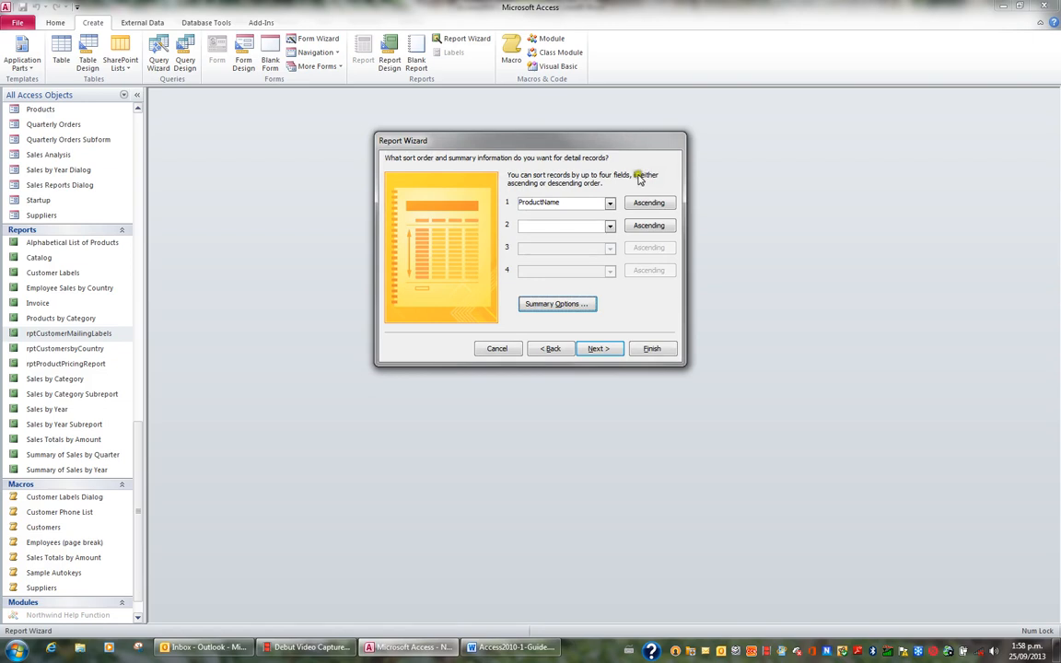
# Choose the Block layout with portrait orientation and continue to the report title.
pyautogui.click(609, 350)
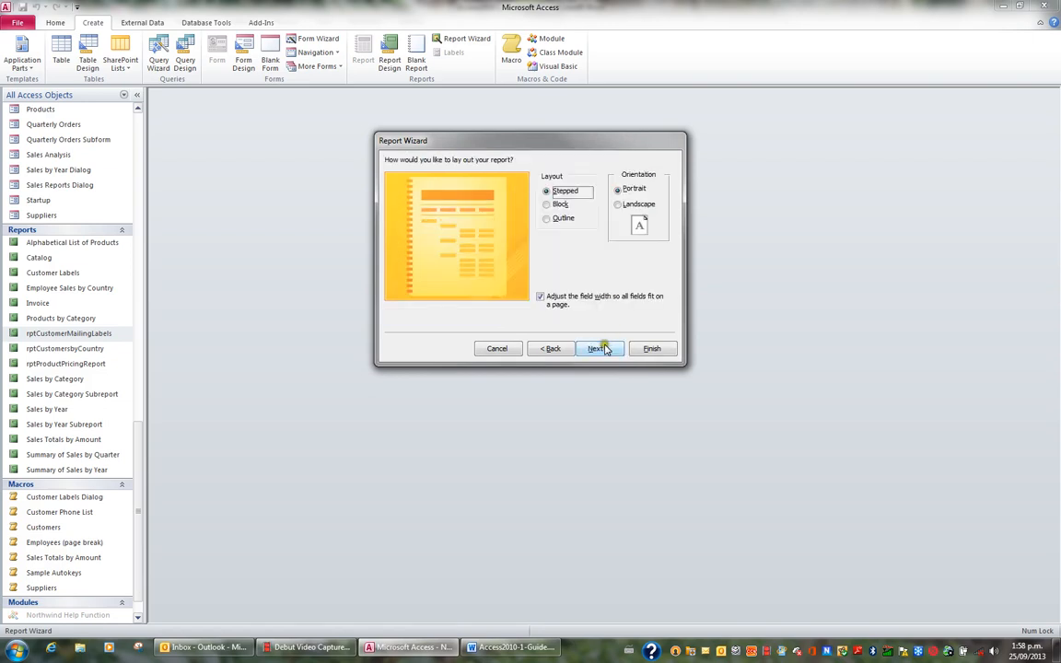
pyautogui.click(560, 205)
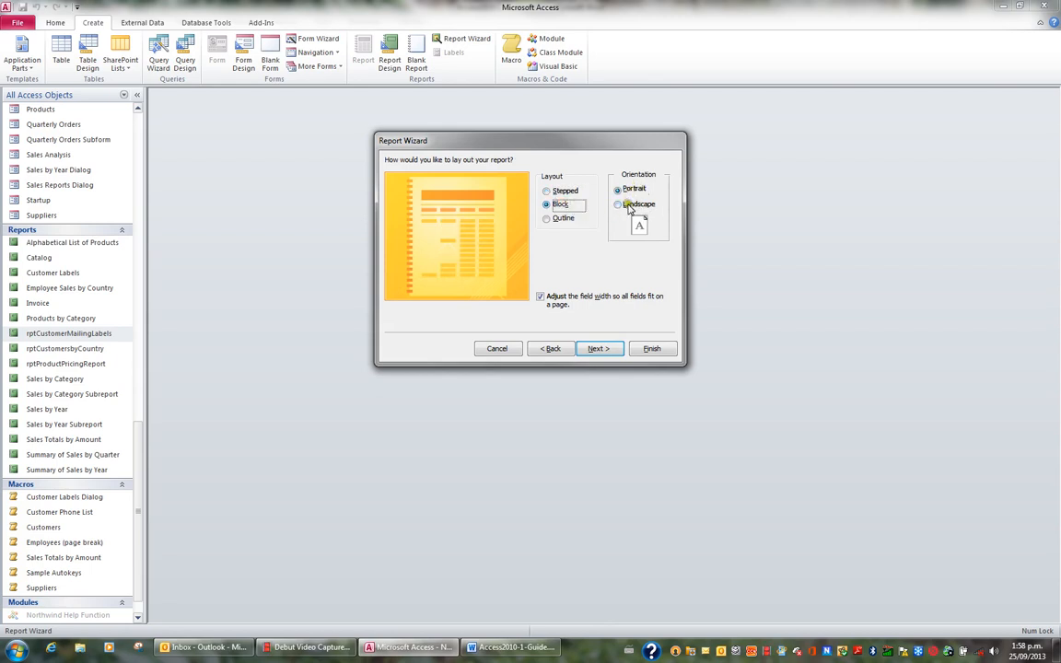
pyautogui.click(599, 349)
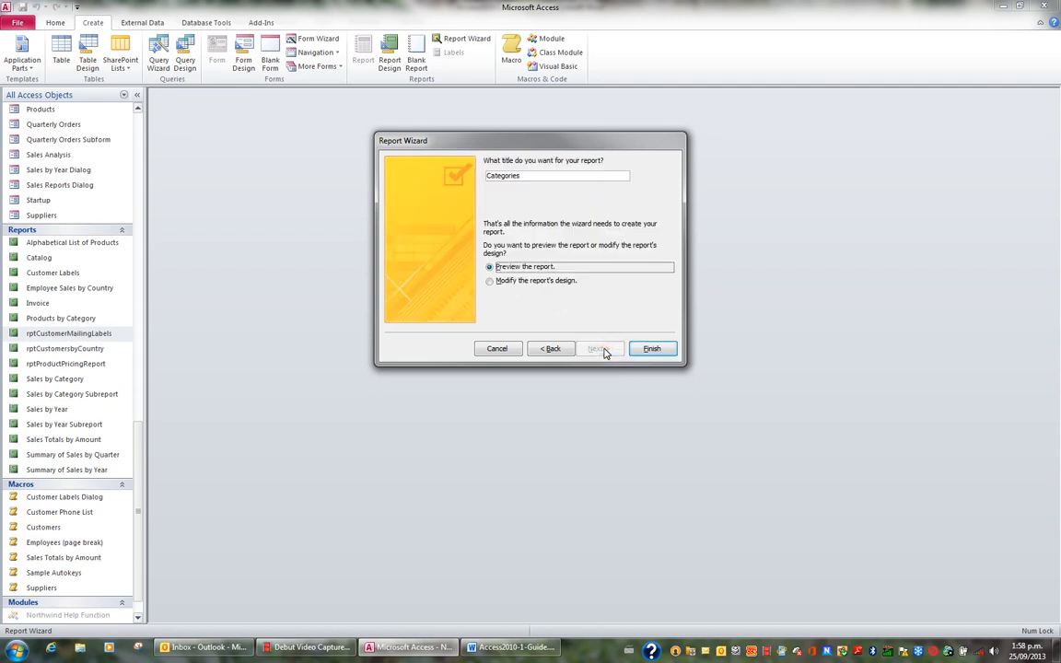
# Title the report Products in Stock Report and finish the wizard with a preview.
pyautogui.moveTo(533, 179); pyautogui.dragTo(438, 153)
pyautogui.write('Products in Stock Report')
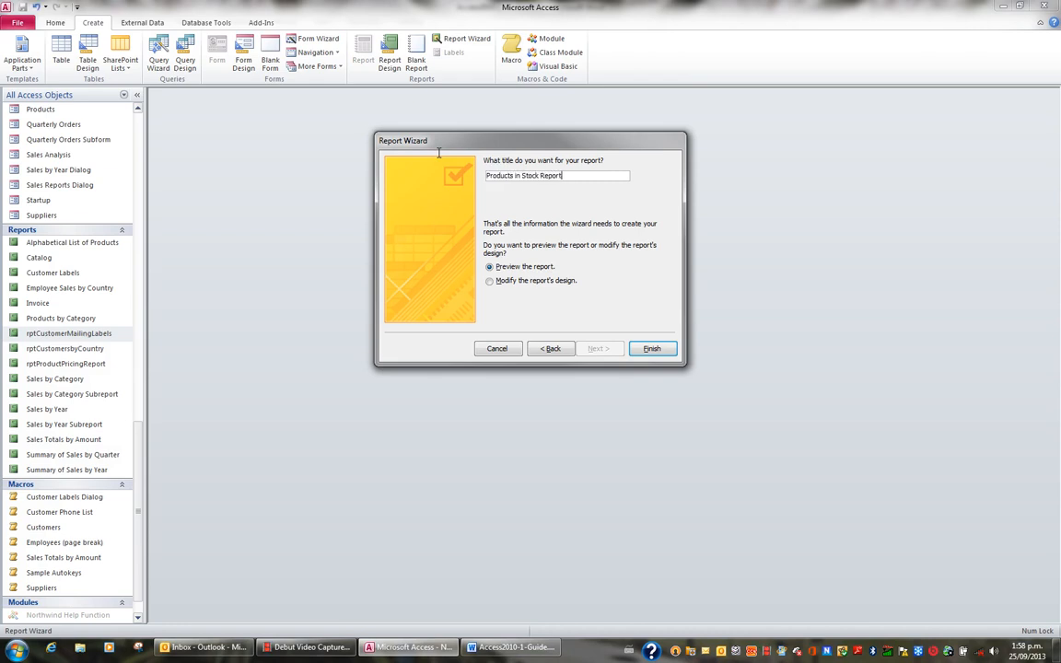
pyautogui.click(659, 348)
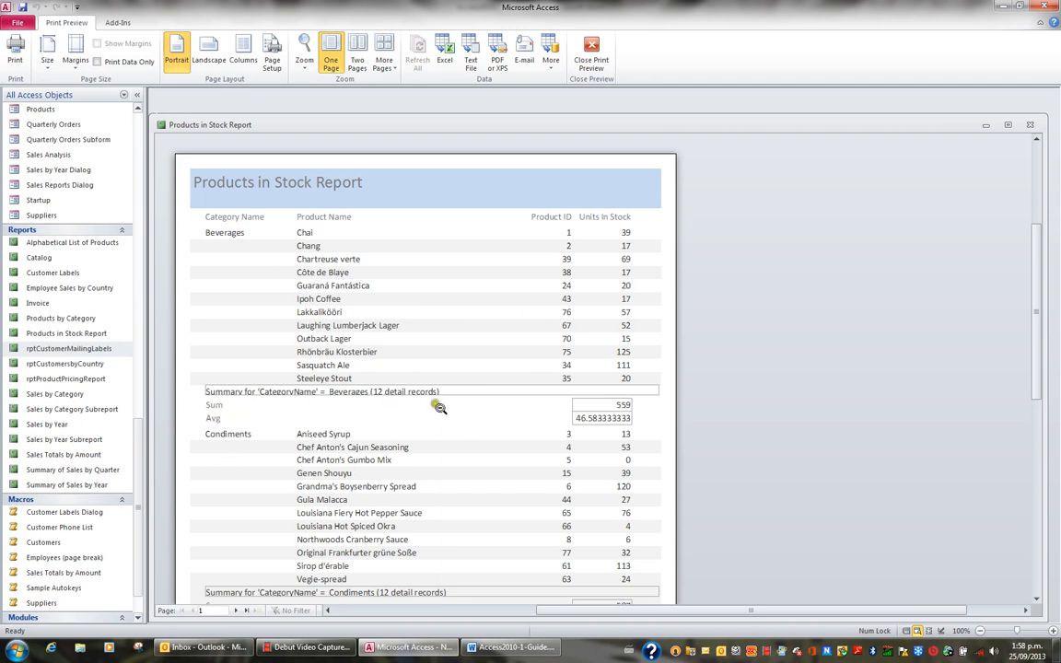
# Check the category summary values in the print preview, and close the preview to reach the report's design.
pyautogui.click(598, 454)
pyautogui.click(615, 406)
pyautogui.click(594, 61)
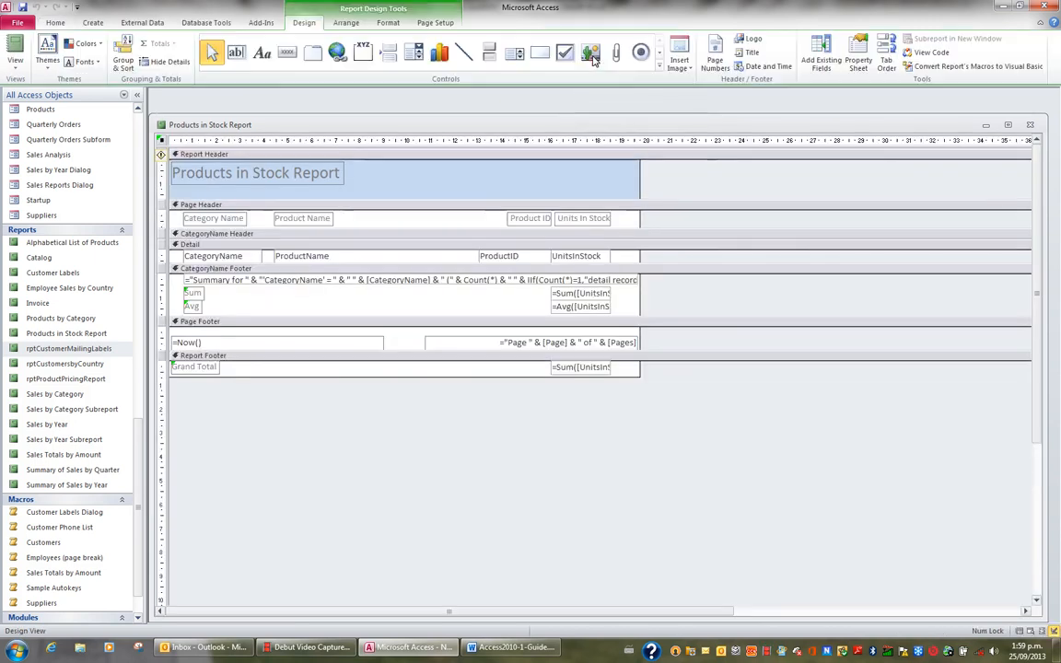
# Format the UnitsInStock average text box in the CategoryName footer as Fixed with 0 decimal places.
pyautogui.click(582, 294)
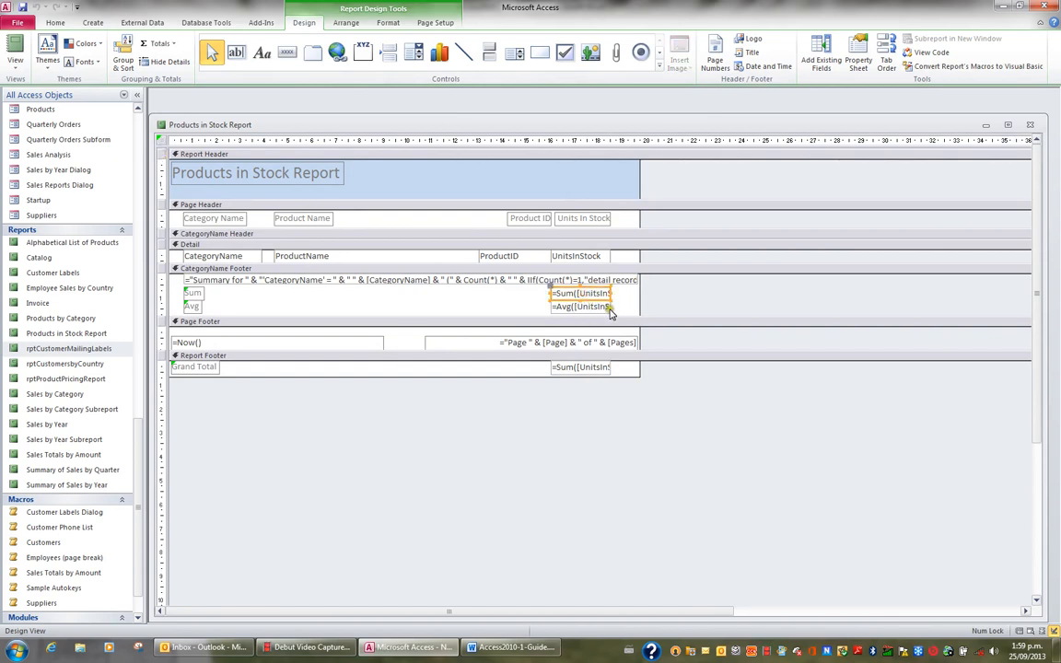
pyautogui.click(605, 309)
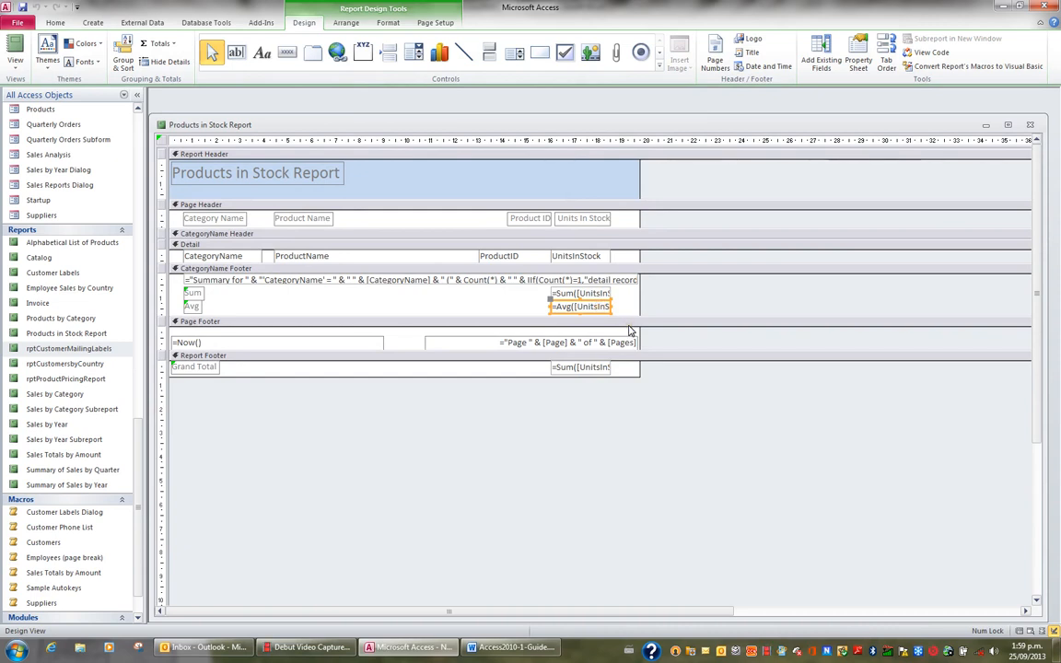
pyautogui.click(541, 304)
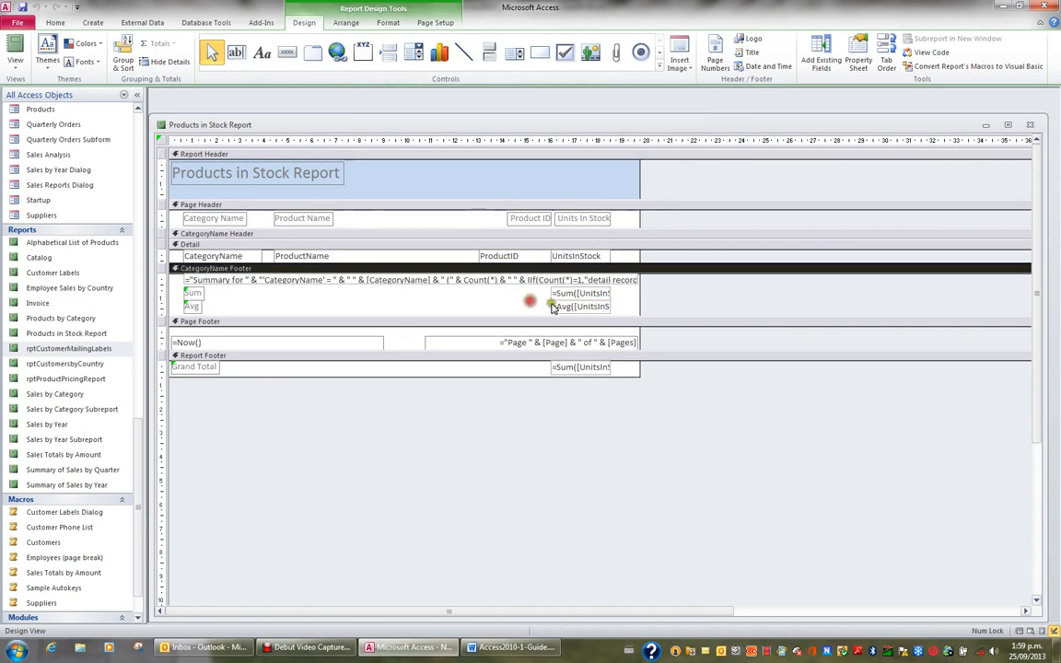
pyautogui.doubleClick(585, 306)
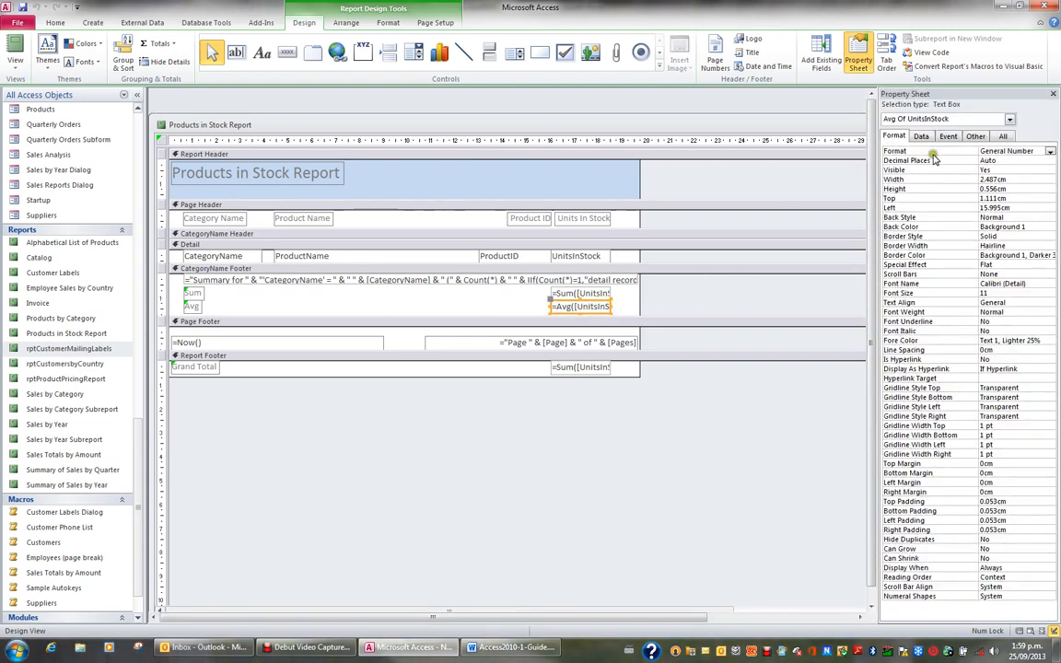
pyautogui.click(1049, 151)
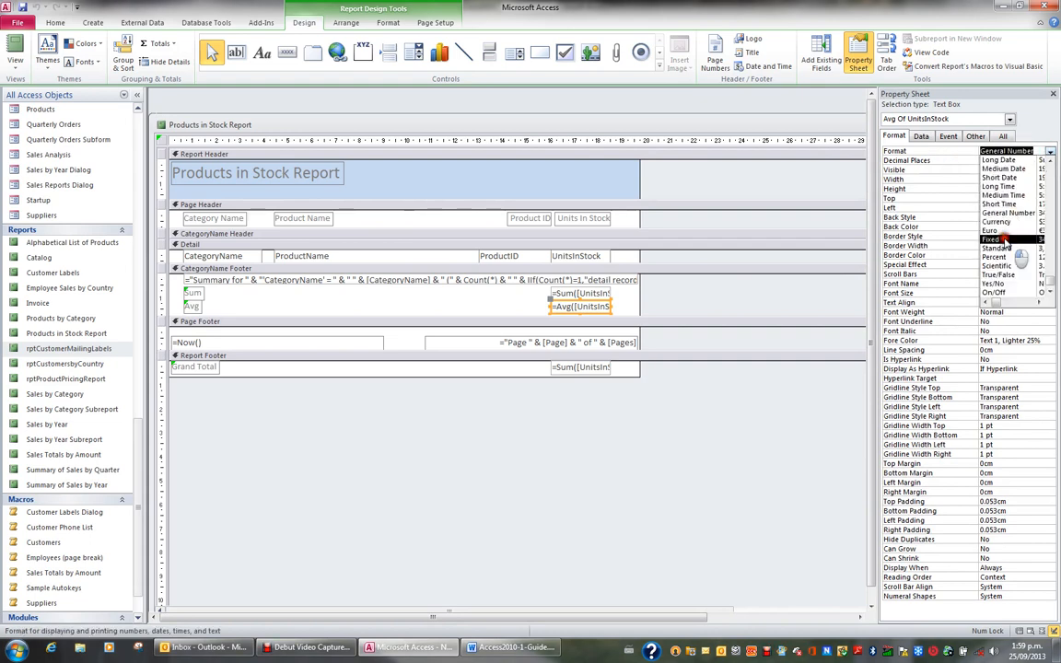
pyautogui.click(1003, 240)
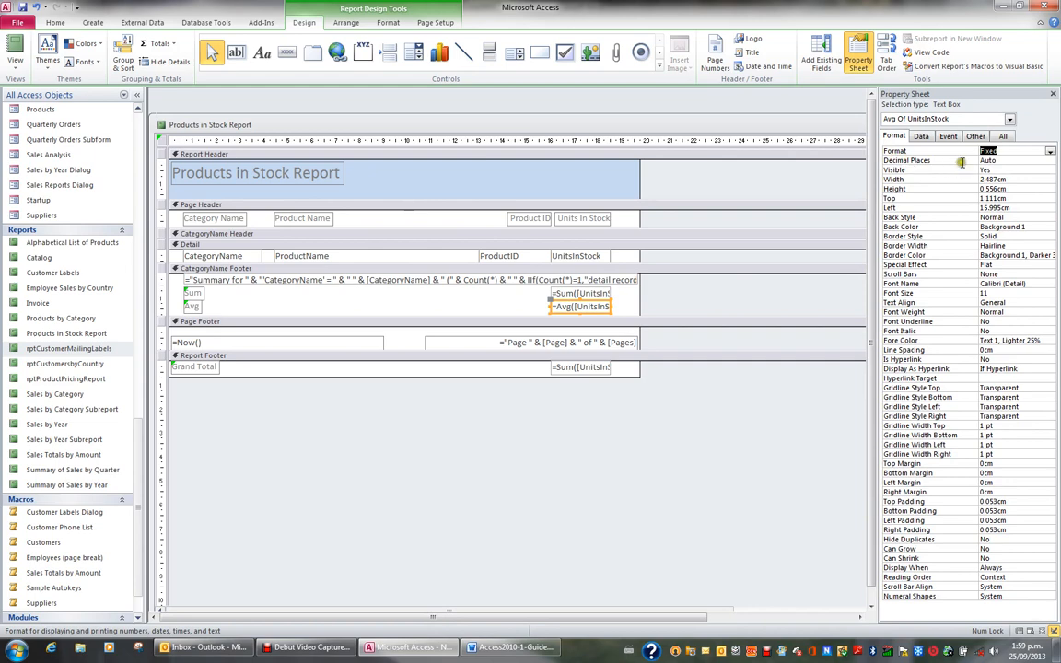
pyautogui.click(1011, 160)
pyautogui.click(1047, 163)
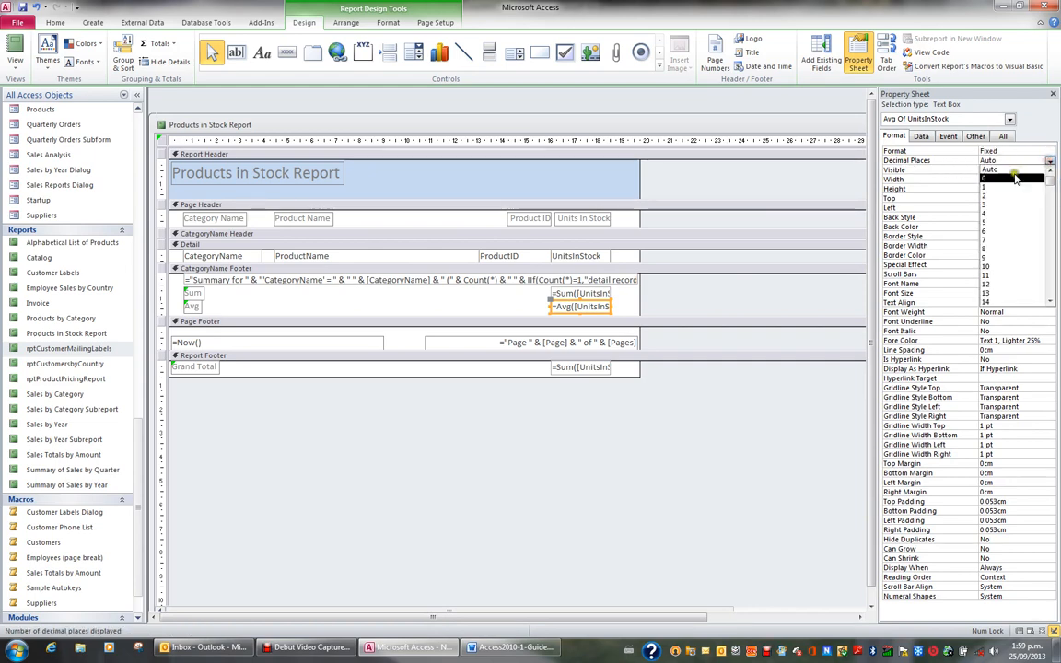
pyautogui.click(1010, 178)
pyautogui.click(1008, 179)
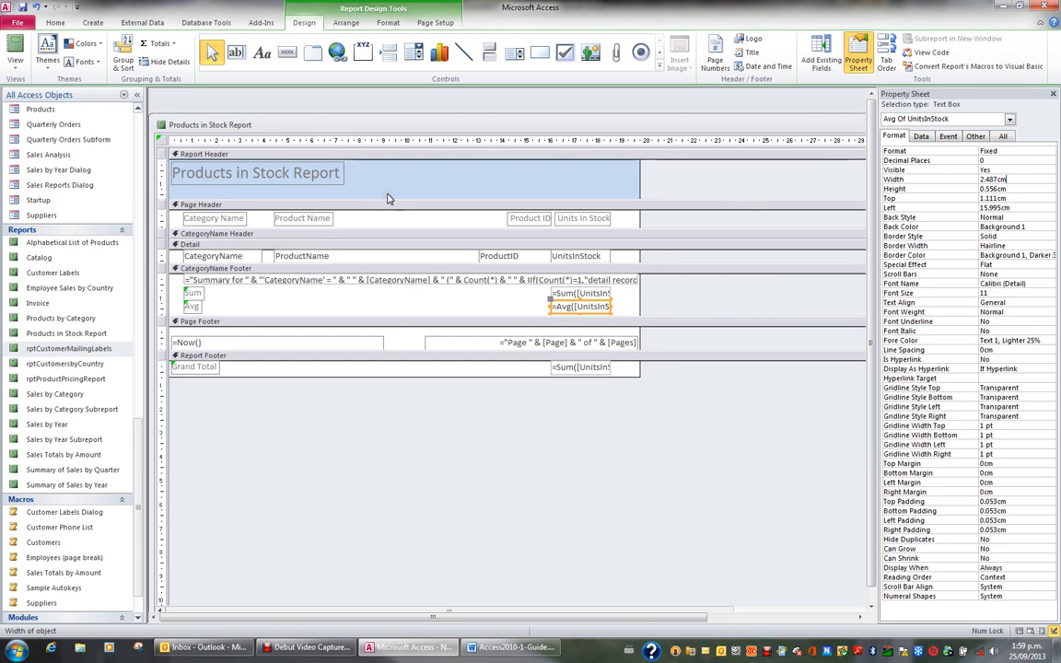
# Check the category averages in print preview, and close the report, saving its design changes.
pyautogui.click(15, 66)
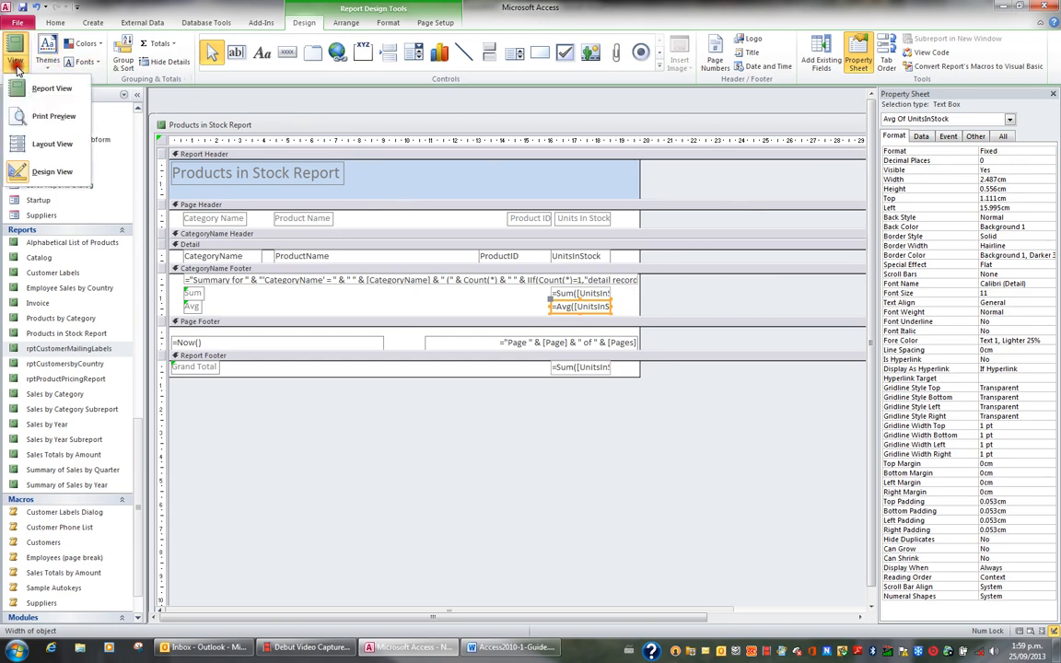
pyautogui.click(22, 120)
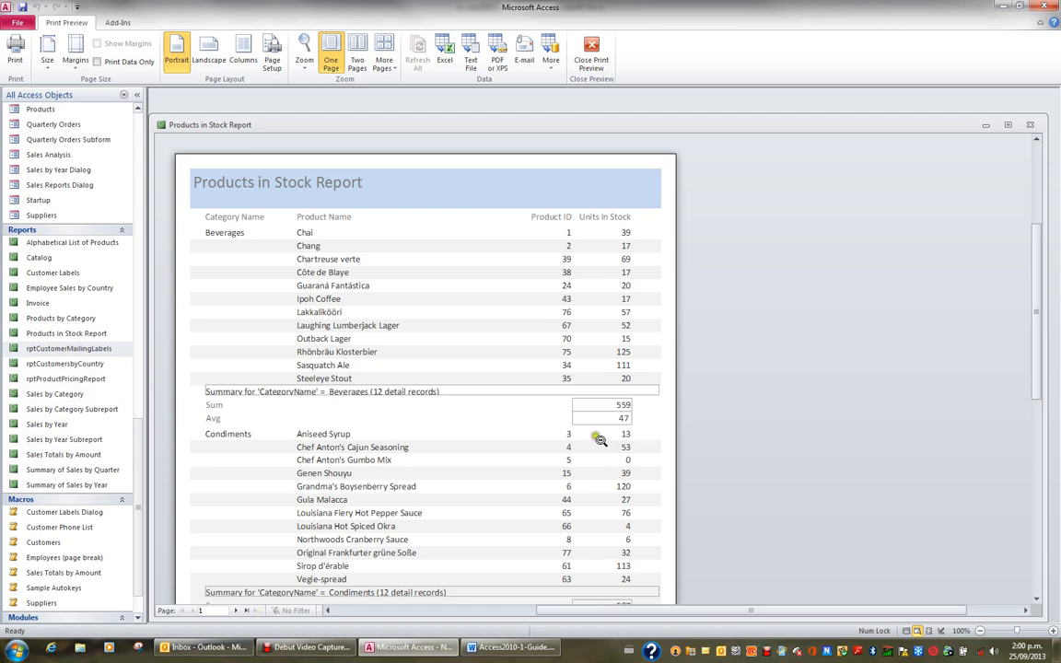
pyautogui.click(599, 441)
pyautogui.click(599, 440)
pyautogui.click(573, 426)
pyautogui.click(1031, 126)
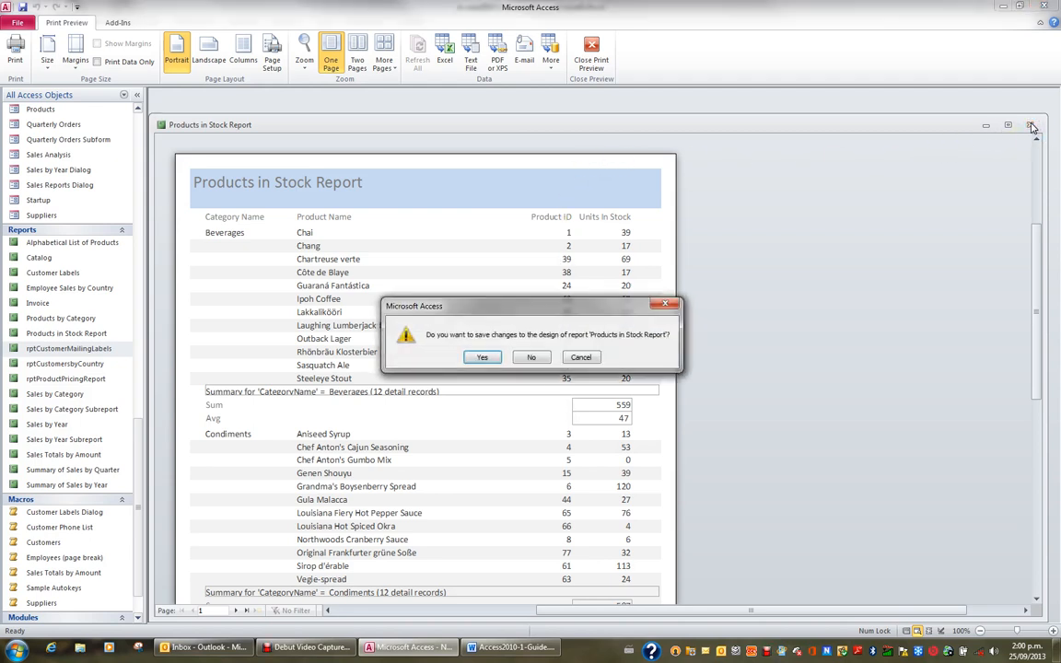
pyautogui.click(482, 358)
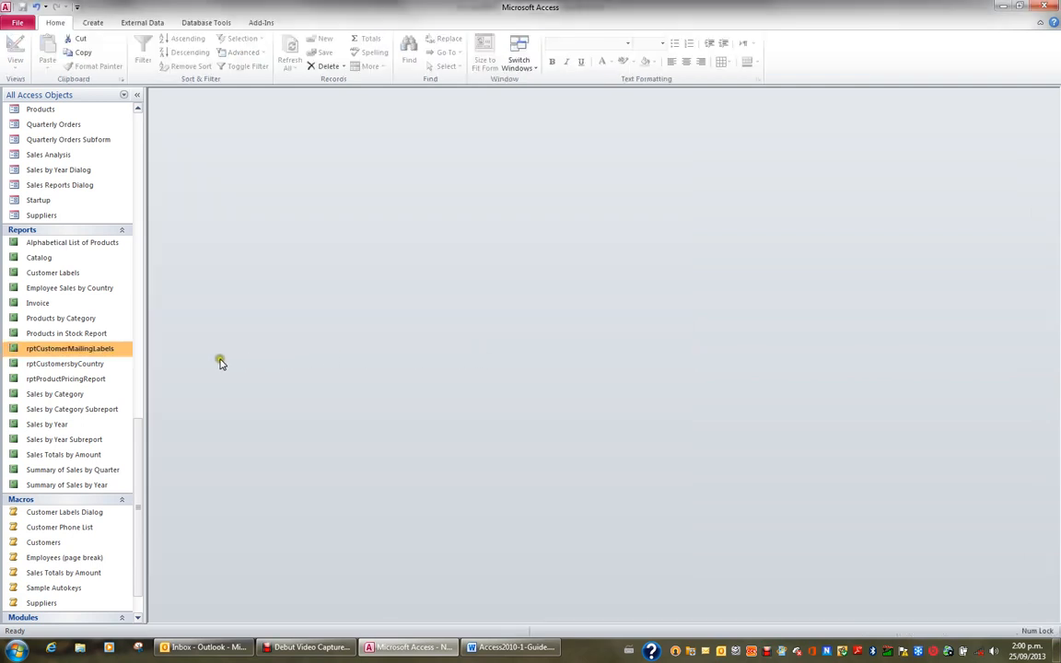
# Rename the Products in Stock Report object as rptProductsinStockReport.
pyautogui.rightClick(70, 334)
pyautogui.click(115, 403)
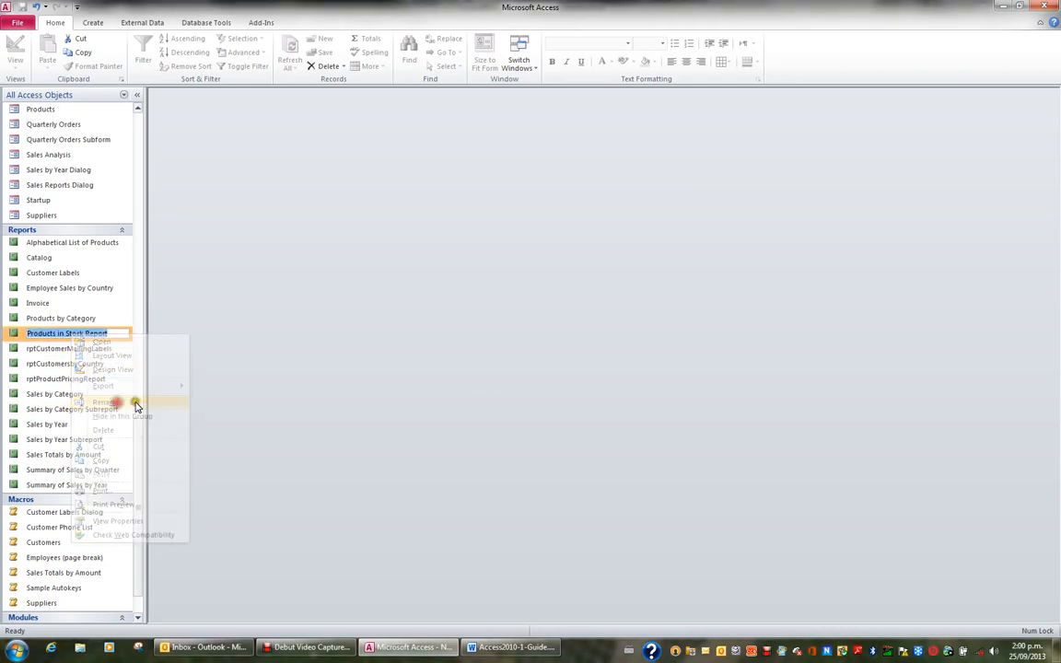
pyautogui.write('rpt')
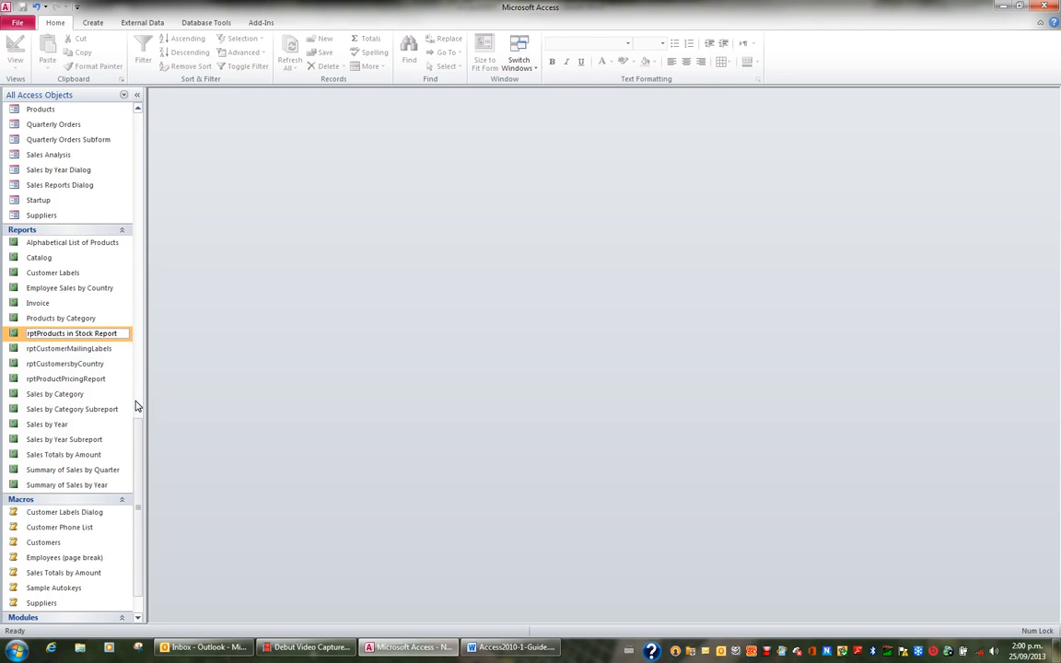
pyautogui.press('BackSpace')
pyautogui.press('Delete')
pyautogui.press('Return')
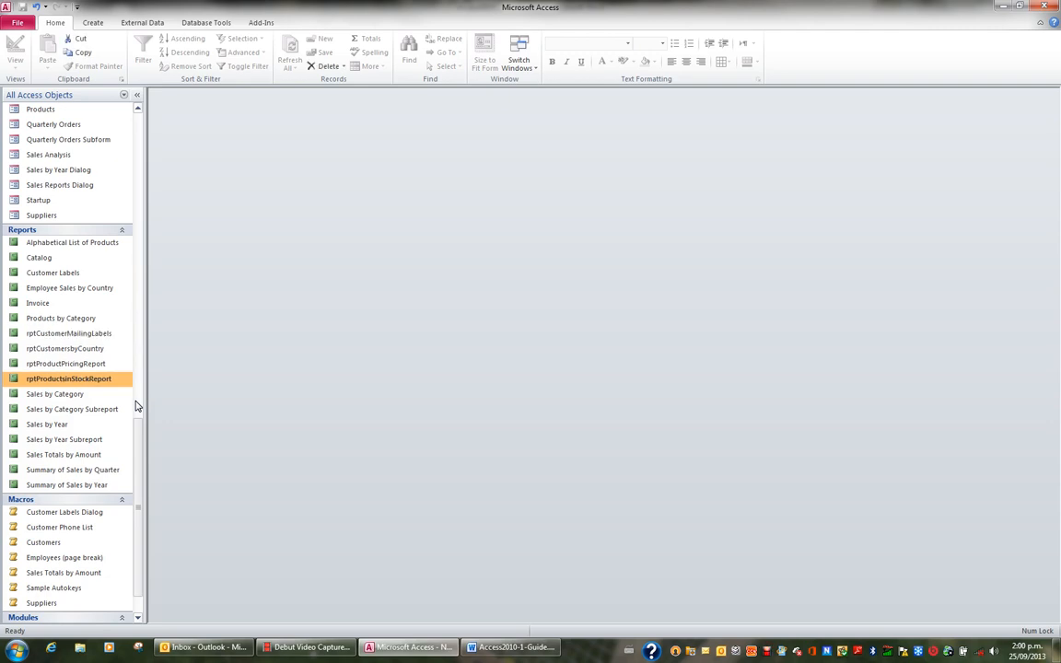